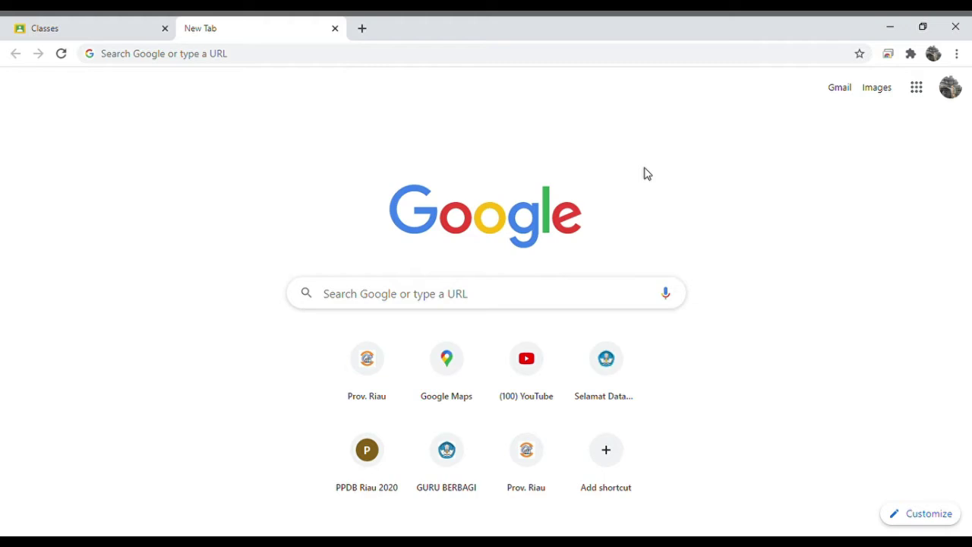
Step: Open Google Classroom from the Google apps and enter the class PJOK ( XI IPA 1 )
left_click(928, 89)
scroll(875, 304, "down", 3)
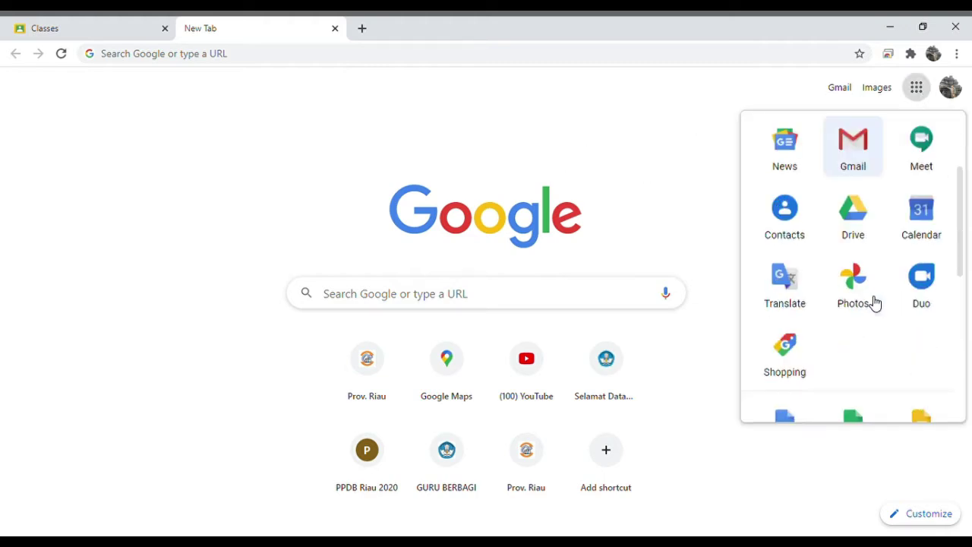
scroll(888, 258, "up", 3)
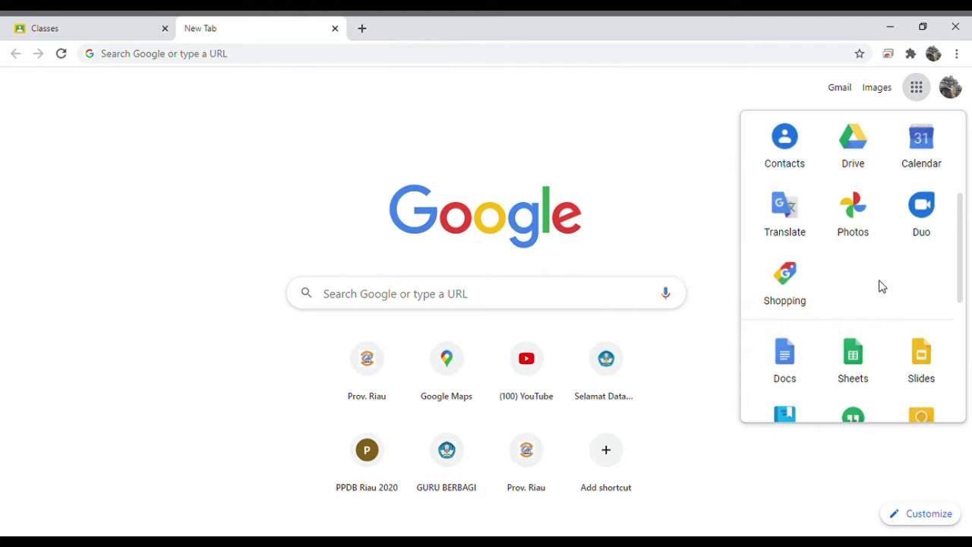
scroll(882, 287, "down", 3)
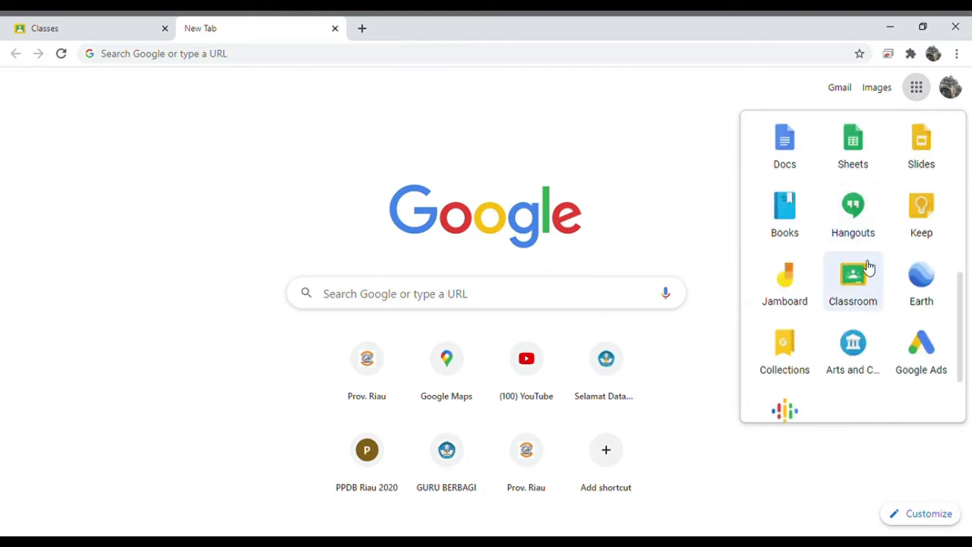
left_click(859, 280)
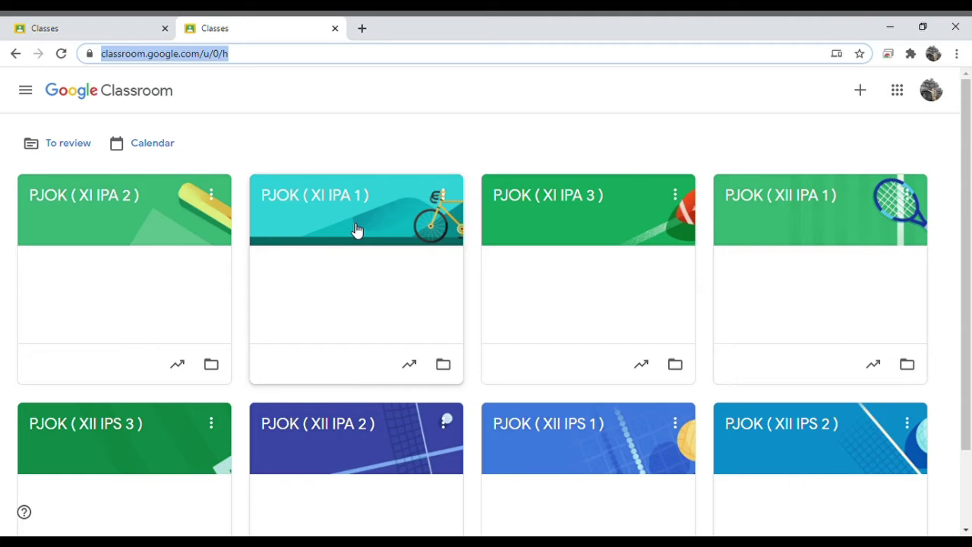
left_click(356, 229)
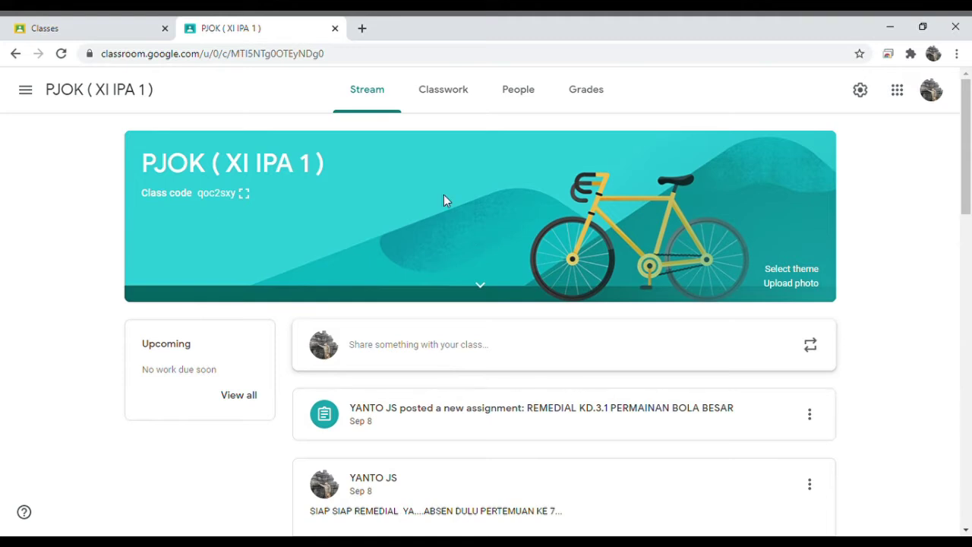
Step: Add a topic named REMEDIAL KE 2 to the classwork of PJOK ( XI IPA 1 )
left_click(453, 91)
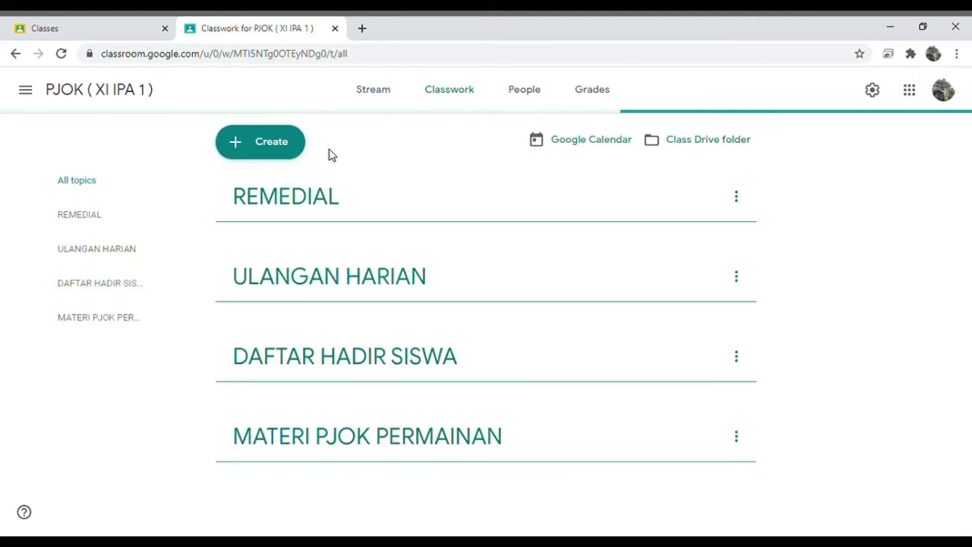
left_click(266, 144)
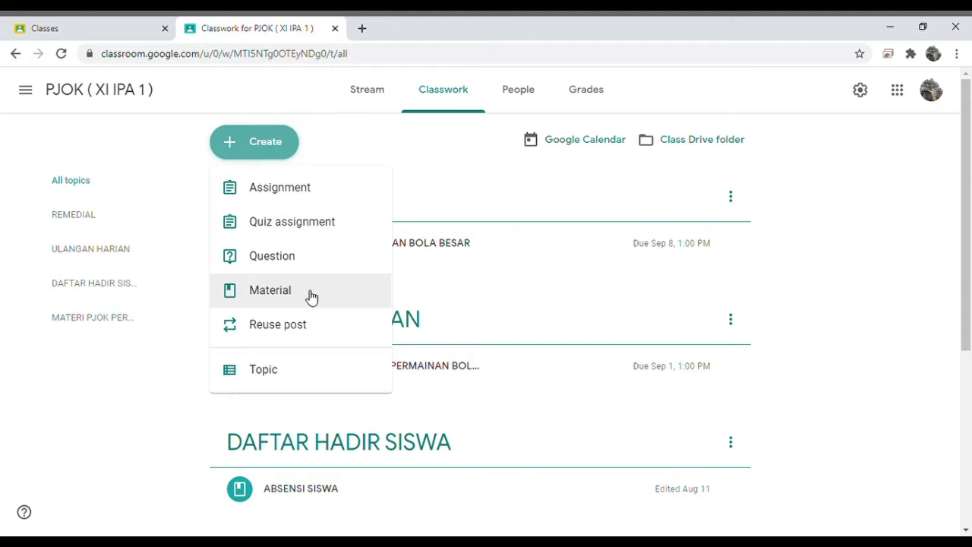
left_click(270, 372)
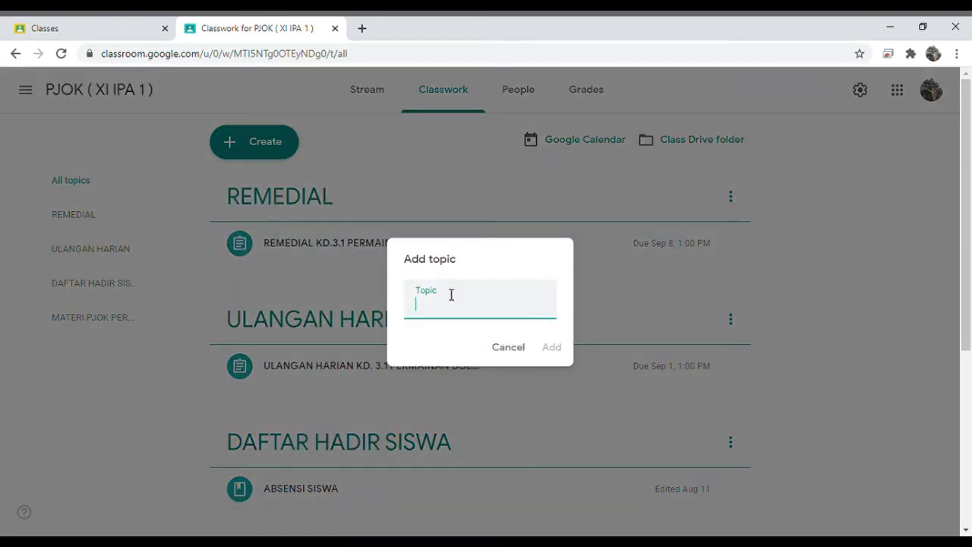
type("REMEDIAL ")
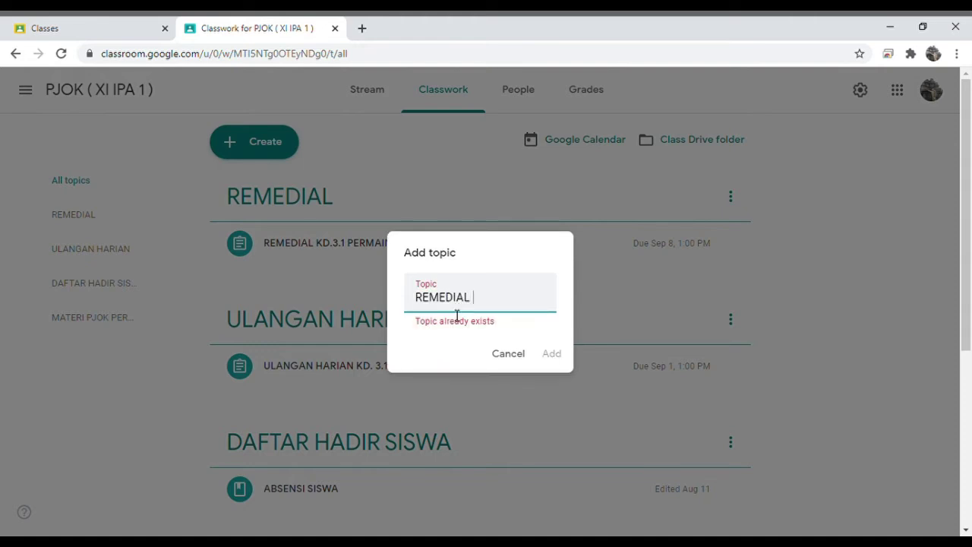
type("KE 2")
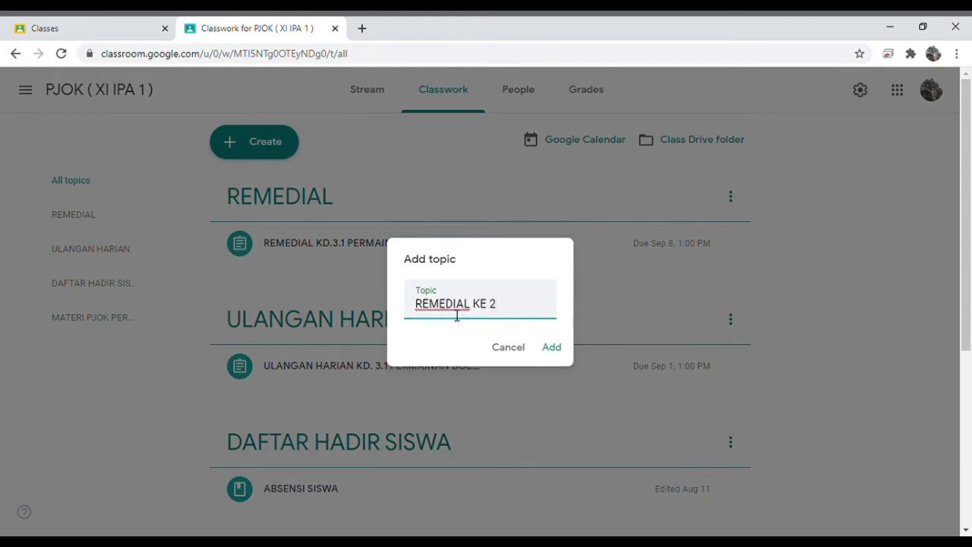
left_click(560, 352)
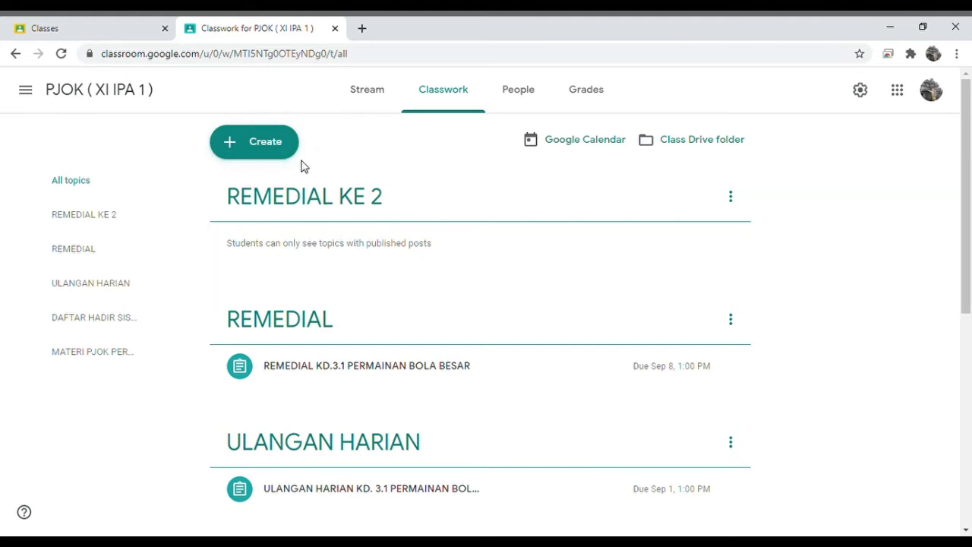
Step: Create a quiz assignment titled "REMEDIAL KE 2 KD.3.1 PERMAINAN BOLA BESAR"
left_click(278, 151)
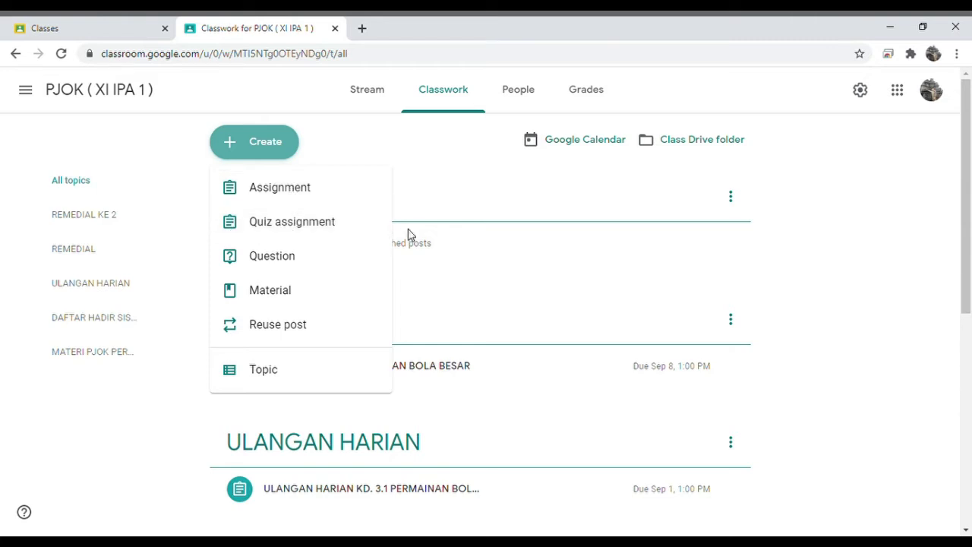
left_click(292, 228)
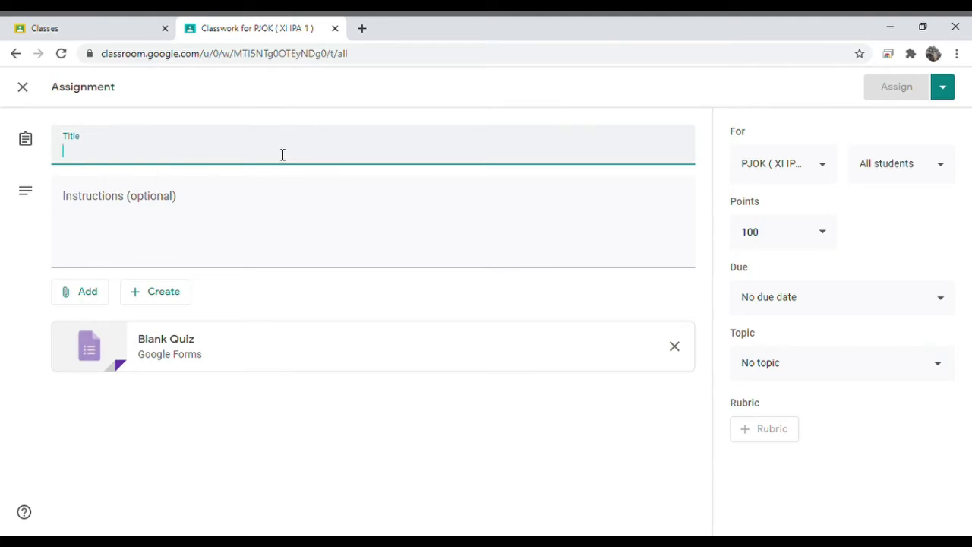
type("REMEDIAL ")
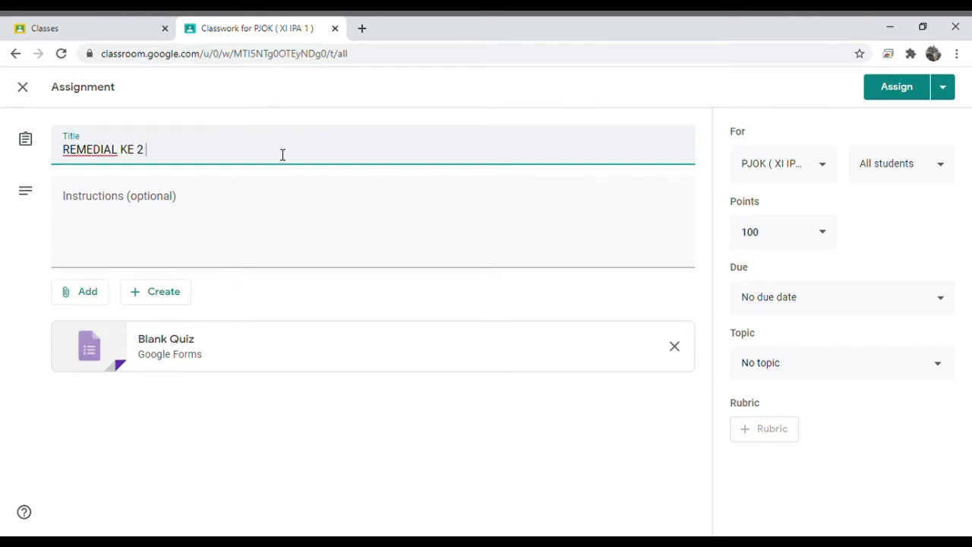
type("KE 2 U")
key("BackSpace")
type("KD.3.1 PERMAIAN")
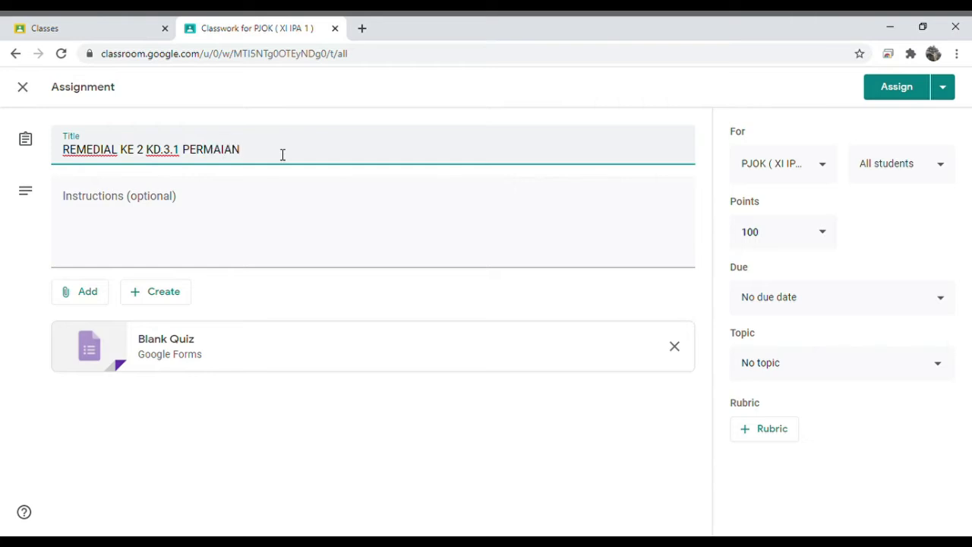
key("BackSpace")
key("BackSpace")
type("NAN BOLA BESAR")
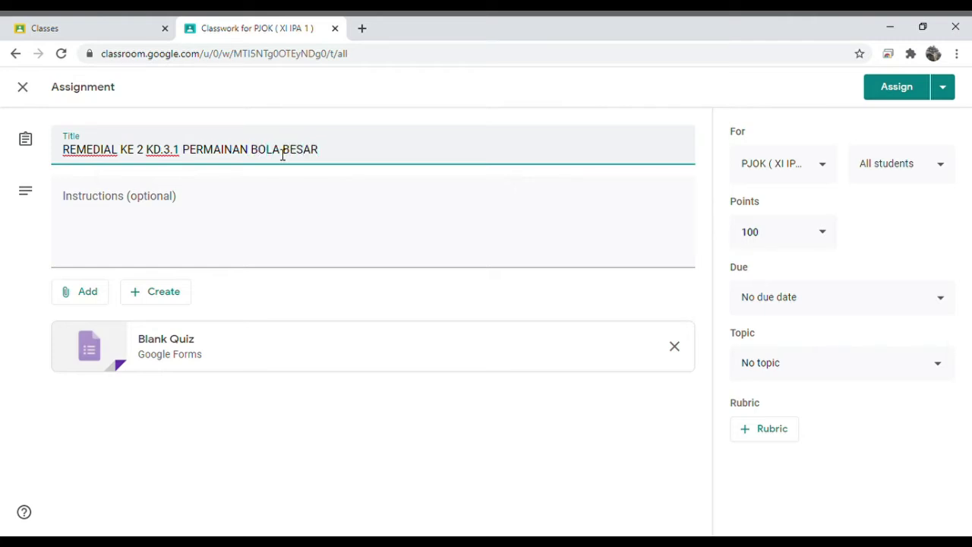
Step: Enter two numbered assignment instructions: "1. KERJAKAN SOAL DENGAN JUJUR" and "2. TOKEN UJIAN" followed by the exam token
left_click(211, 213)
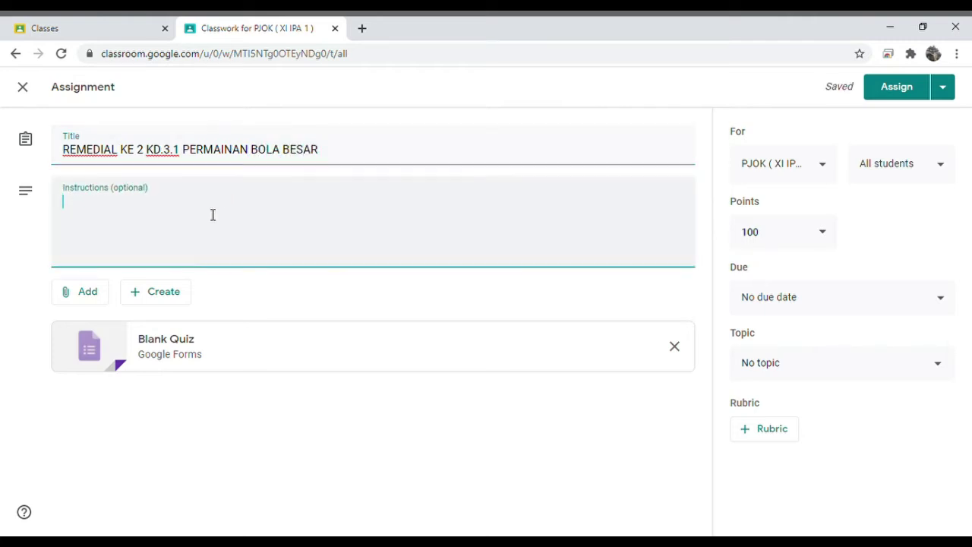
type("1. KERJAKA")
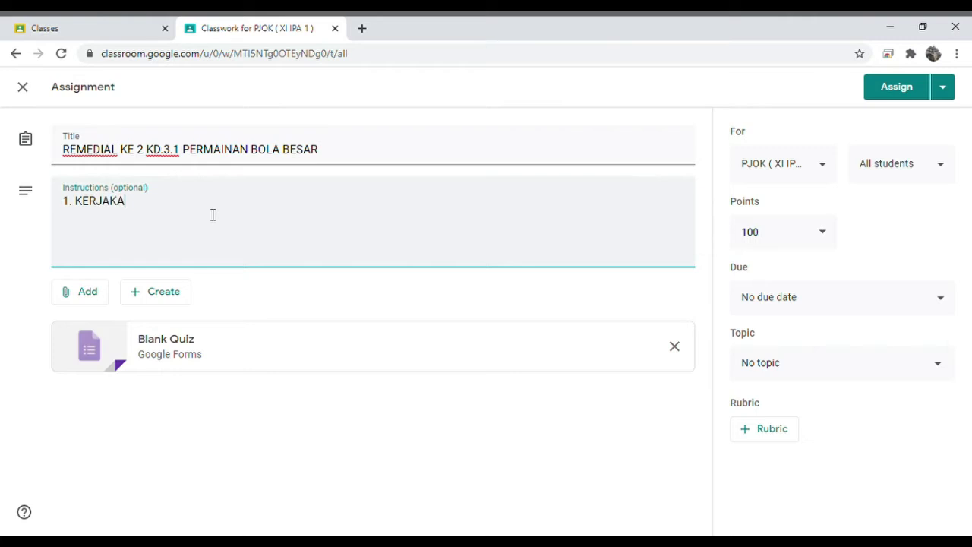
type("N SOAL DENGAN JUJUR")
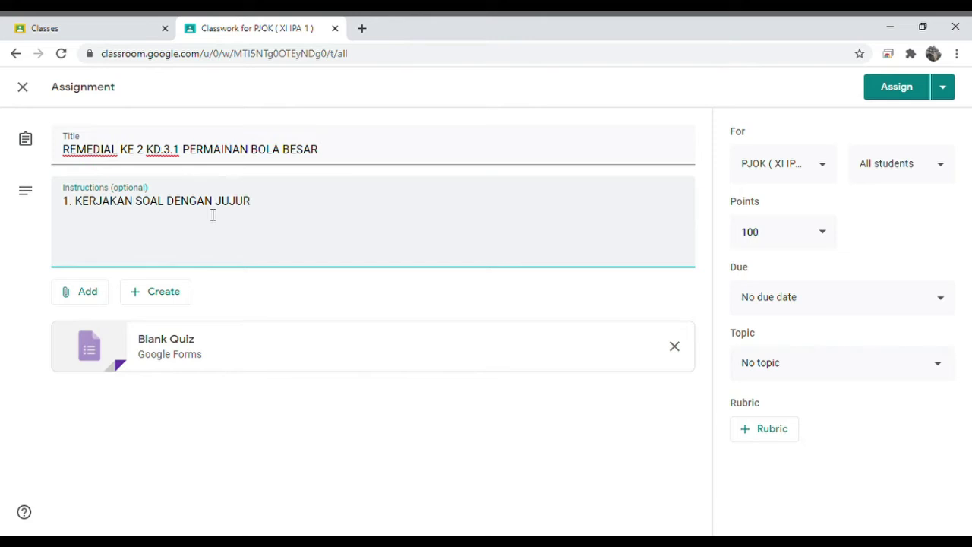
key("Return")
type("2.")
type("T")
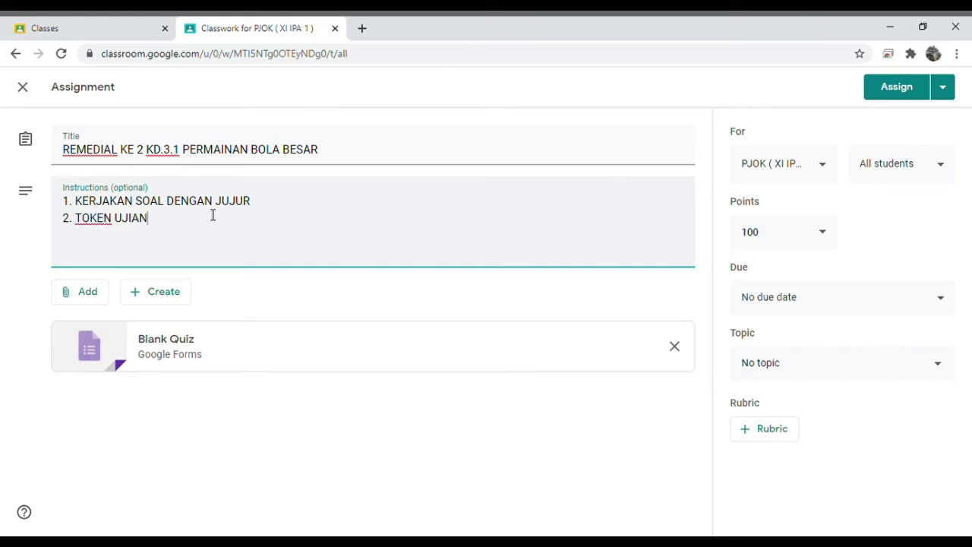
type("OKEN UJIAN")
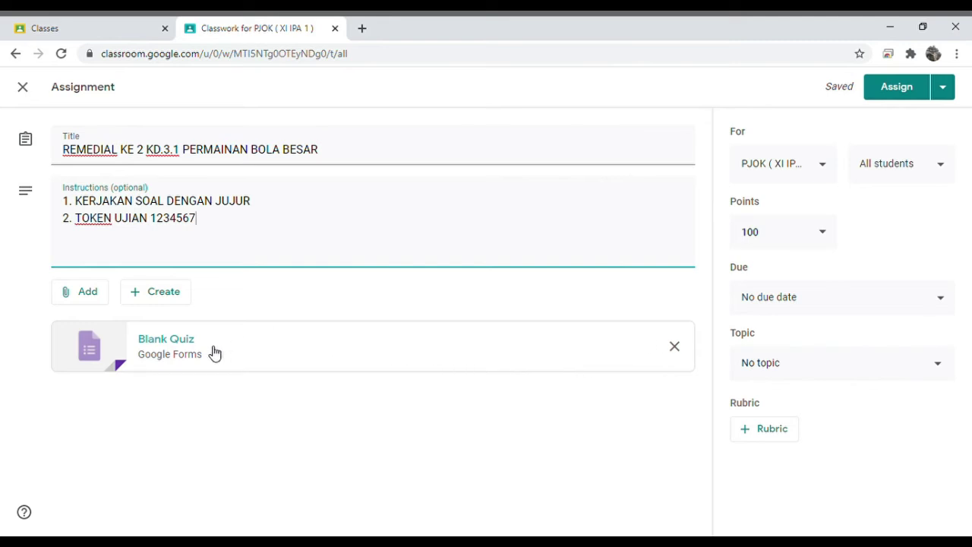
Step: Replace the Blank Quiz attachment with the form REMEDIAL KD.3.1 PERMAINAN BOLA BESAR from Google Drive
left_click(684, 350)
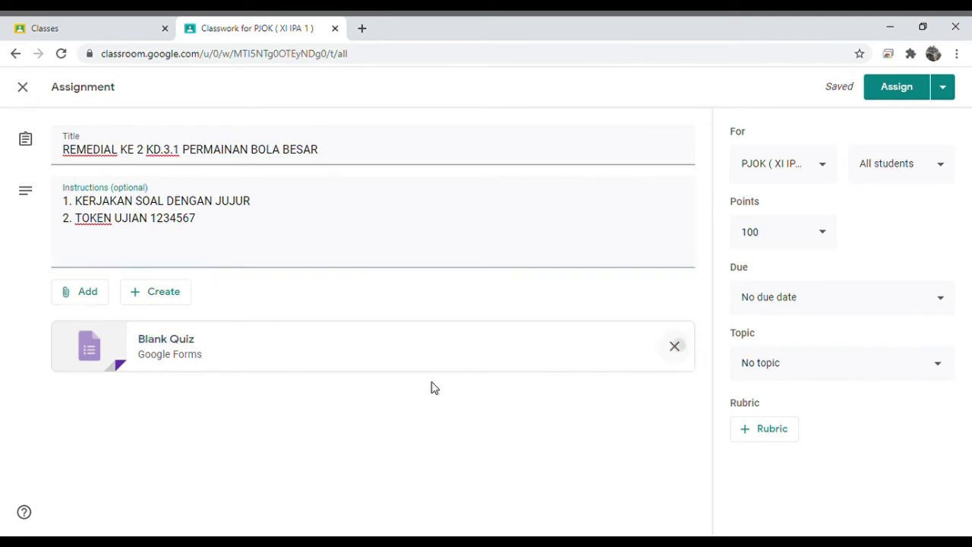
left_click(91, 296)
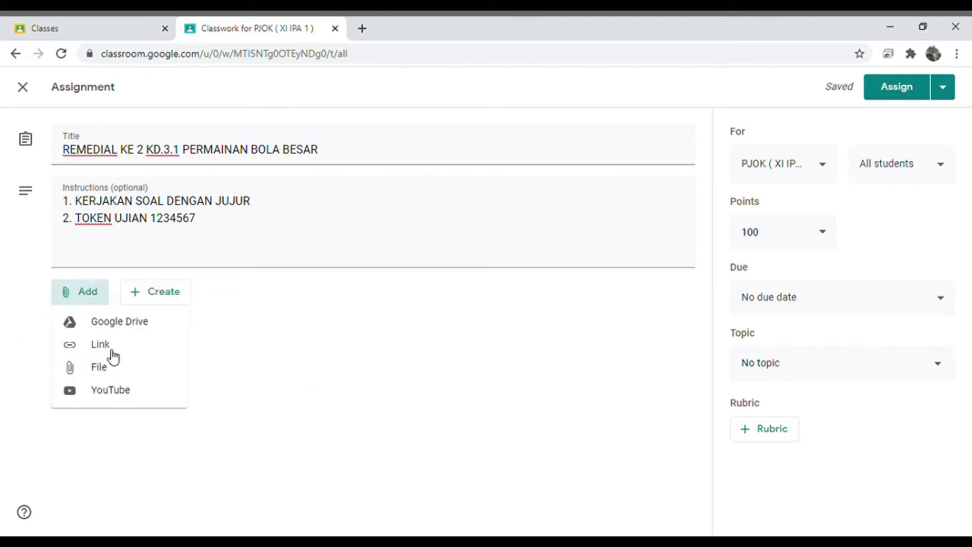
left_click(131, 323)
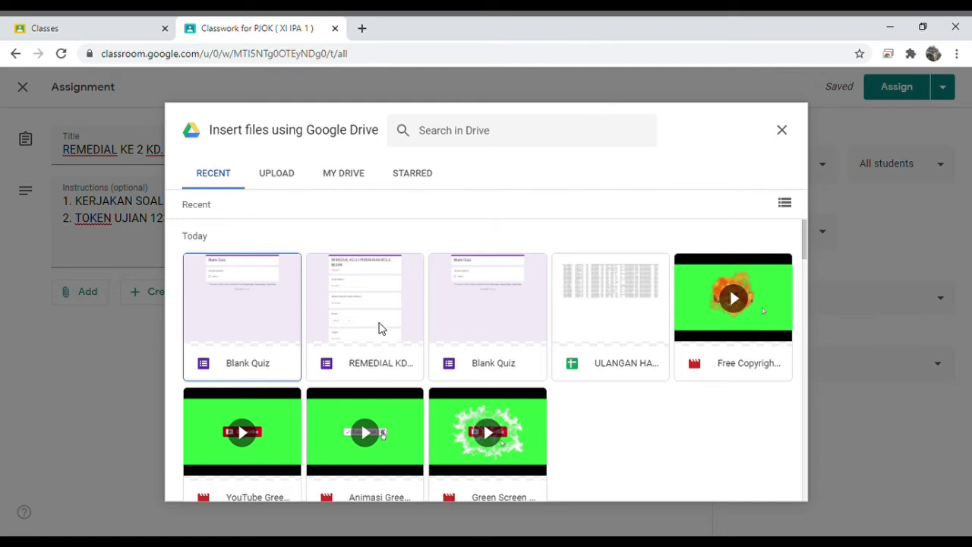
left_click(381, 328)
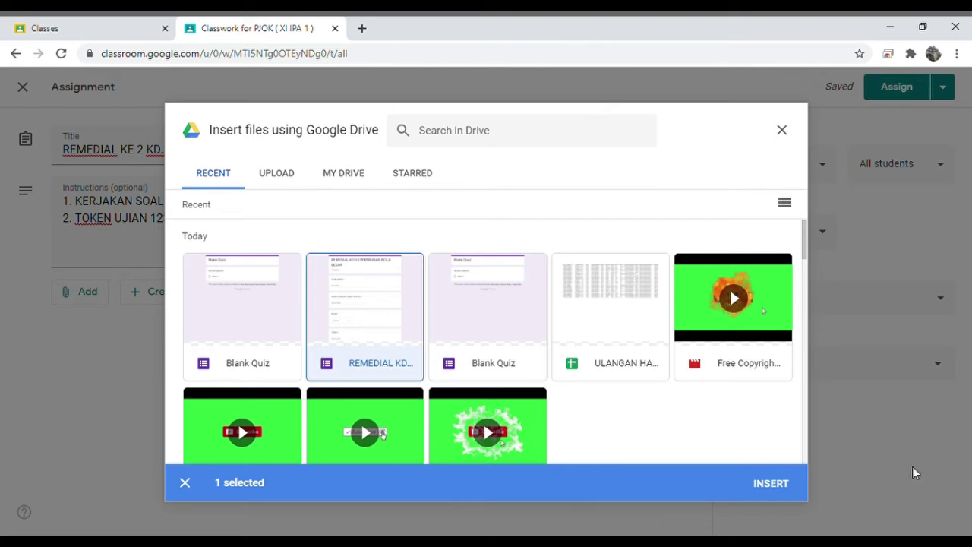
left_click(785, 484)
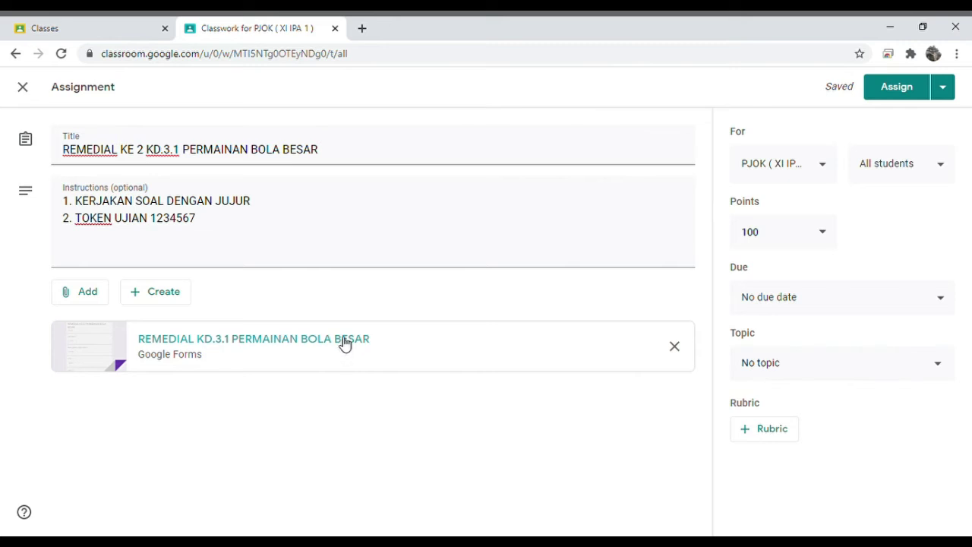
Step: Open the attached Google Forms quiz and review its identity fields, TOKEN field and multiple-choice questions in both sections
left_click(343, 342)
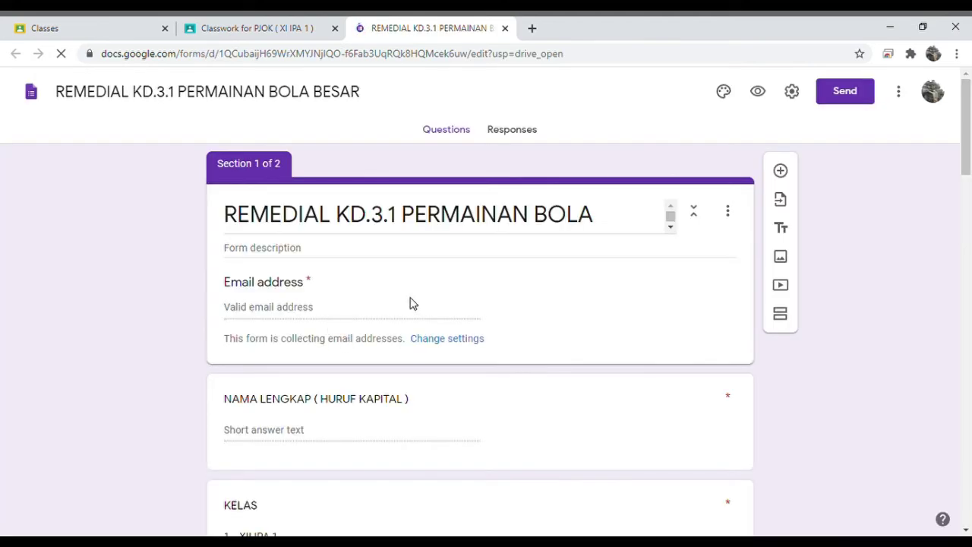
scroll(440, 315, "down", 4)
scroll(441, 318, "down", 10)
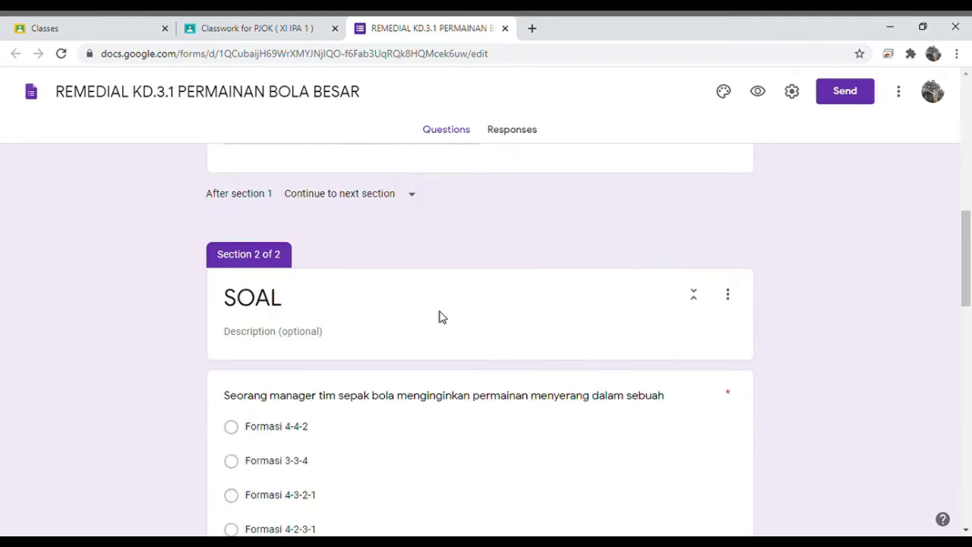
scroll(440, 317, "down", 2)
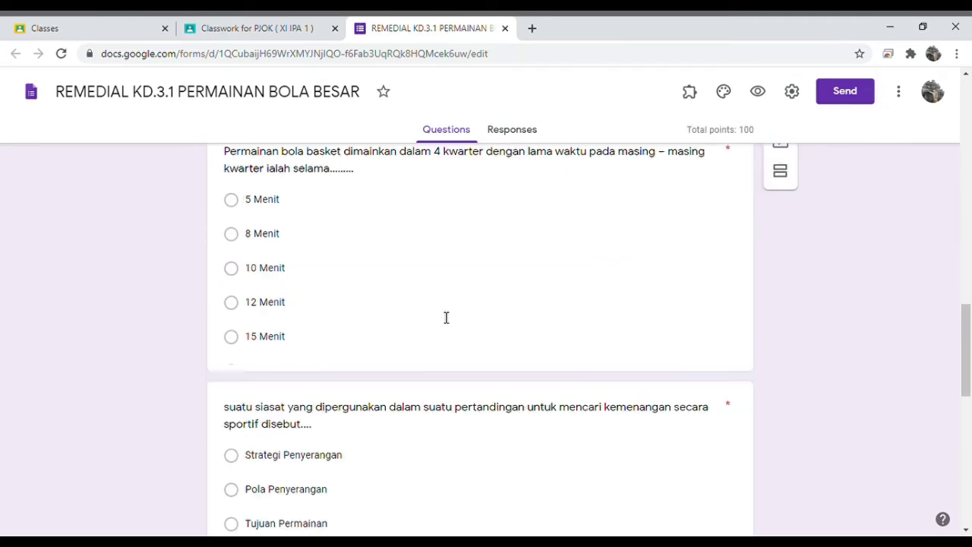
scroll(444, 319, "up", 6)
scroll(440, 318, "down", 15)
scroll(441, 317, "up", 20)
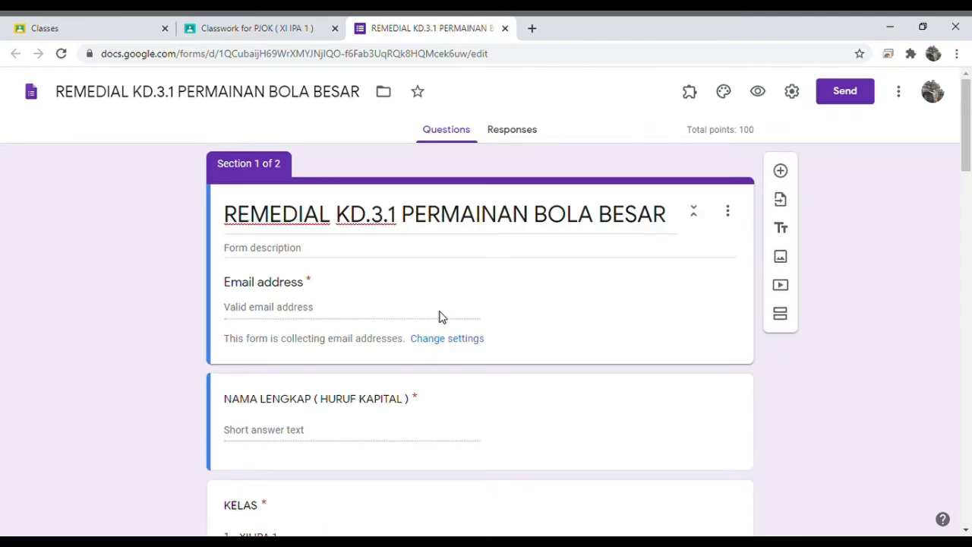
scroll(440, 318, "down", 15)
scroll(440, 317, "up", 12)
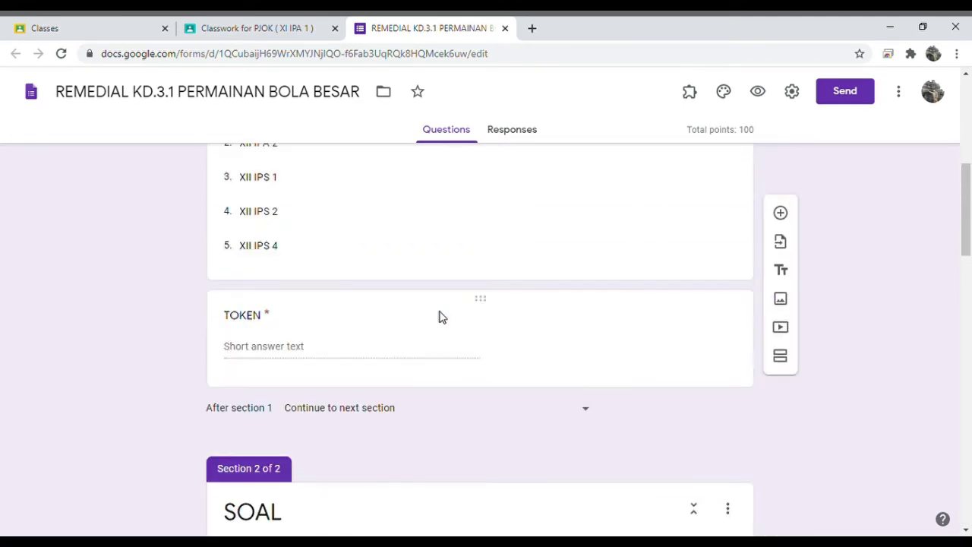
scroll(440, 318, "up", 4)
scroll(440, 318, "down", 12)
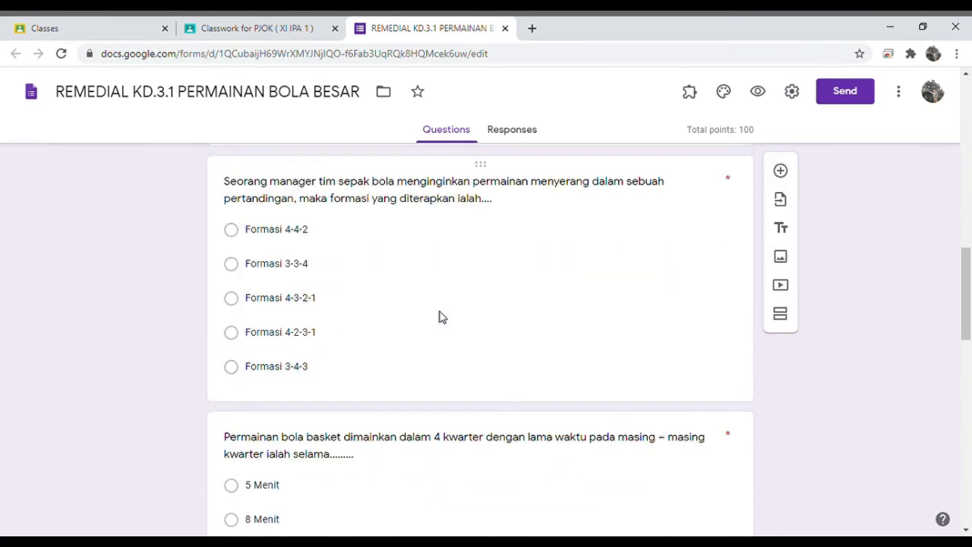
scroll(446, 317, "down", 5)
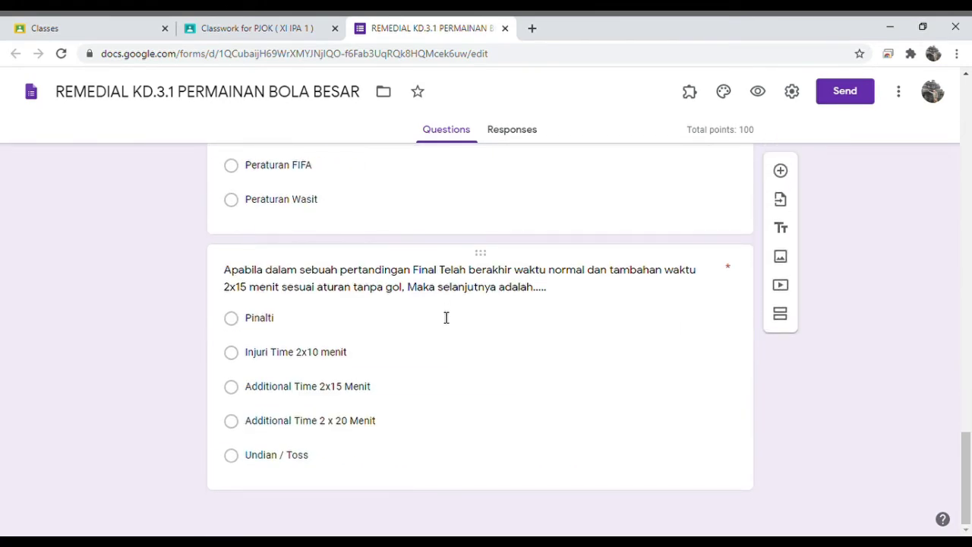
scroll(445, 317, "up", 12)
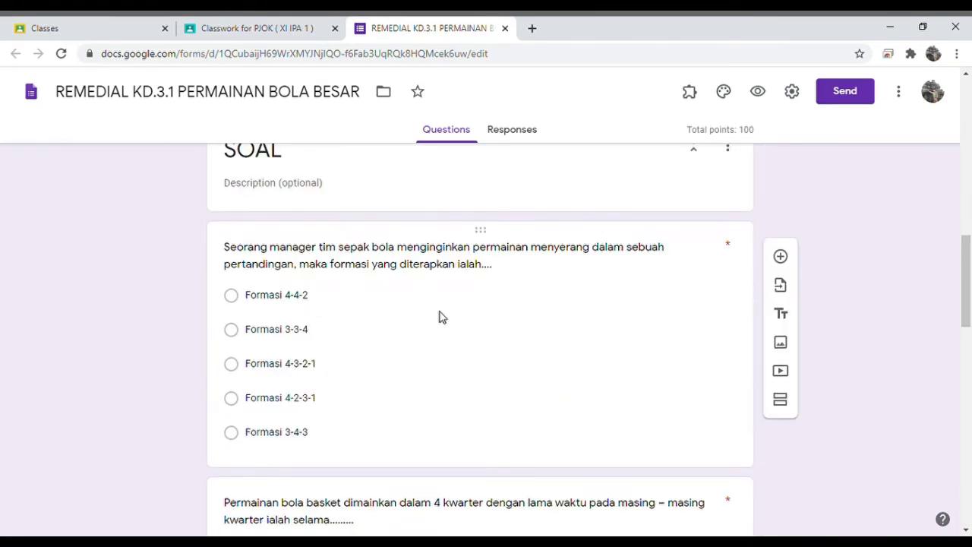
scroll(440, 317, "up", 4)
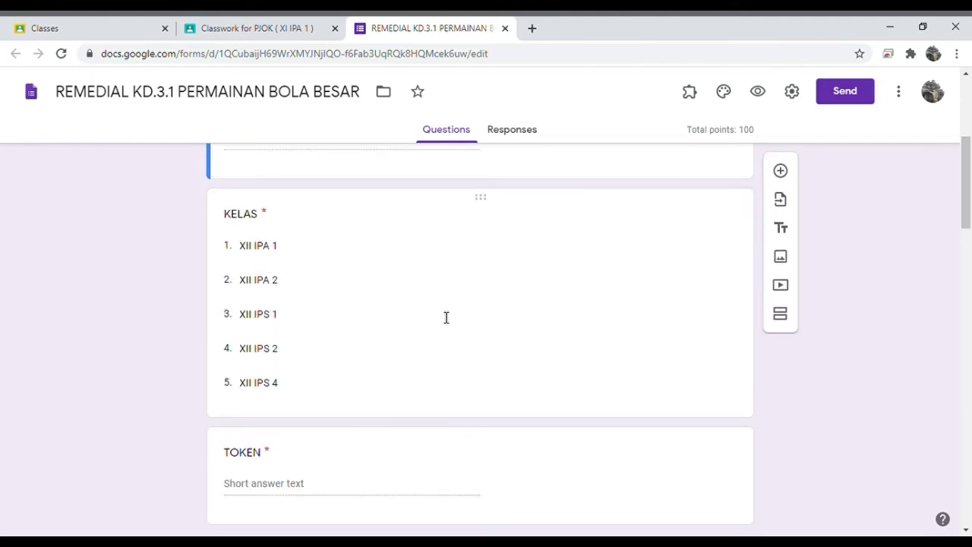
Step: Open the formLimiter add-on's limit settings for the form and disable the existing limit
scroll(489, 322, "up", 4)
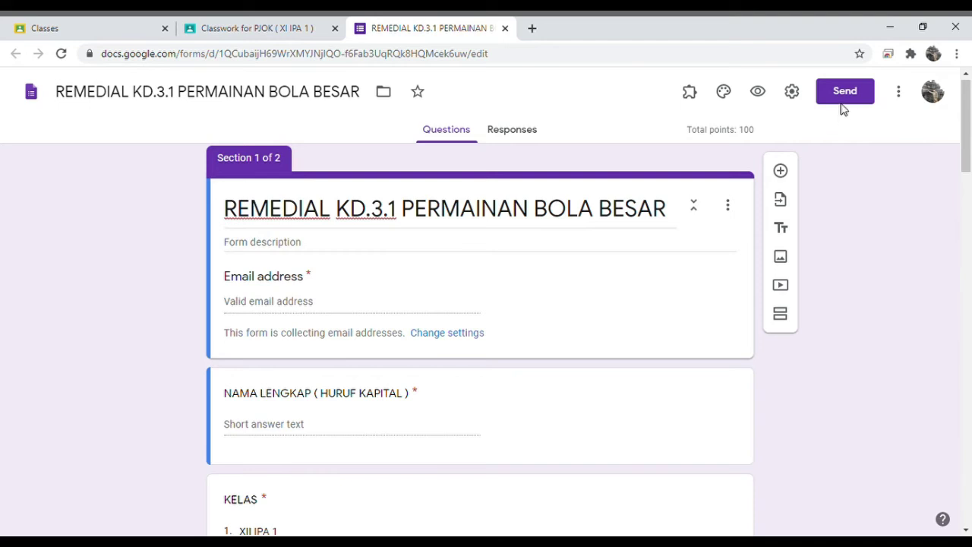
left_click(693, 94)
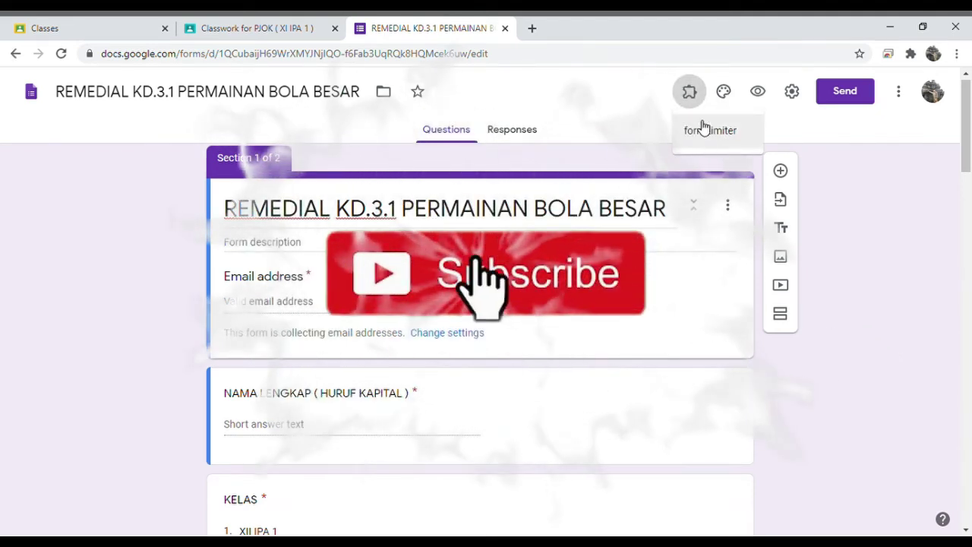
left_click(704, 133)
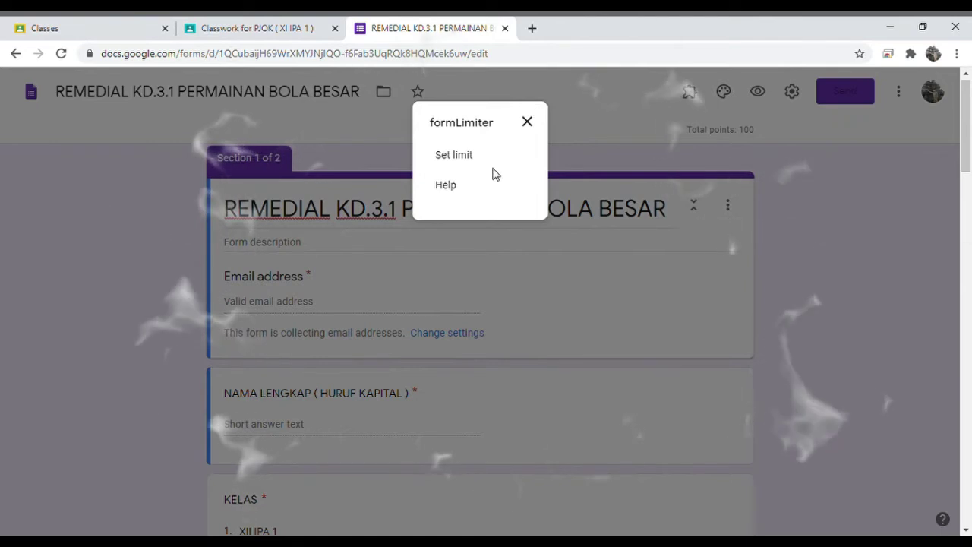
left_click(464, 155)
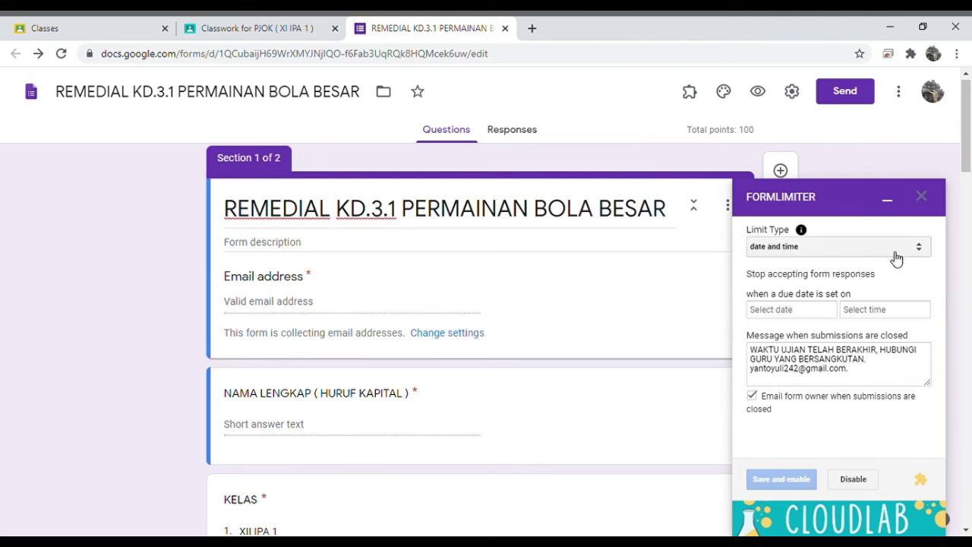
left_click(853, 479)
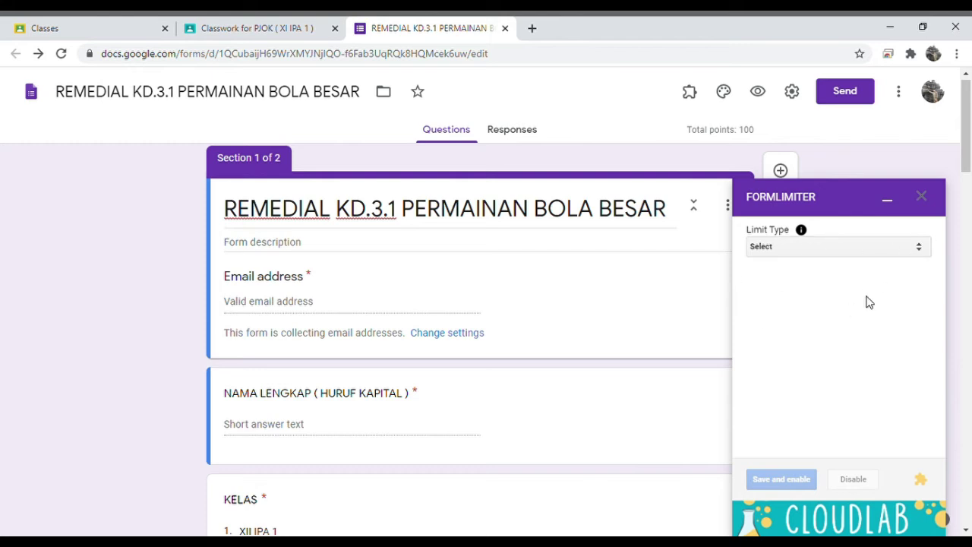
Step: Set formLimiter to stop accepting responses by date and time, on 09/09/2020 at 12:00 PM
left_click(925, 253)
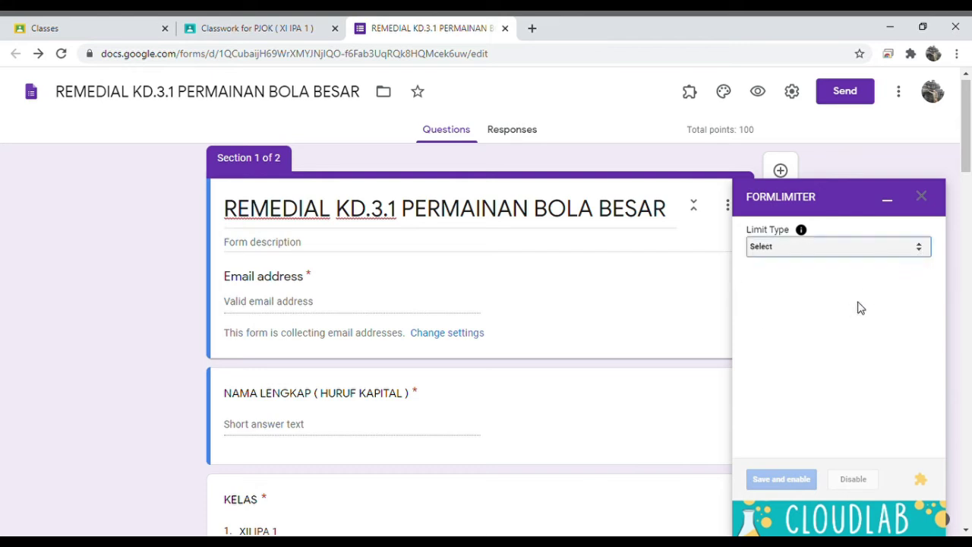
left_click(773, 277)
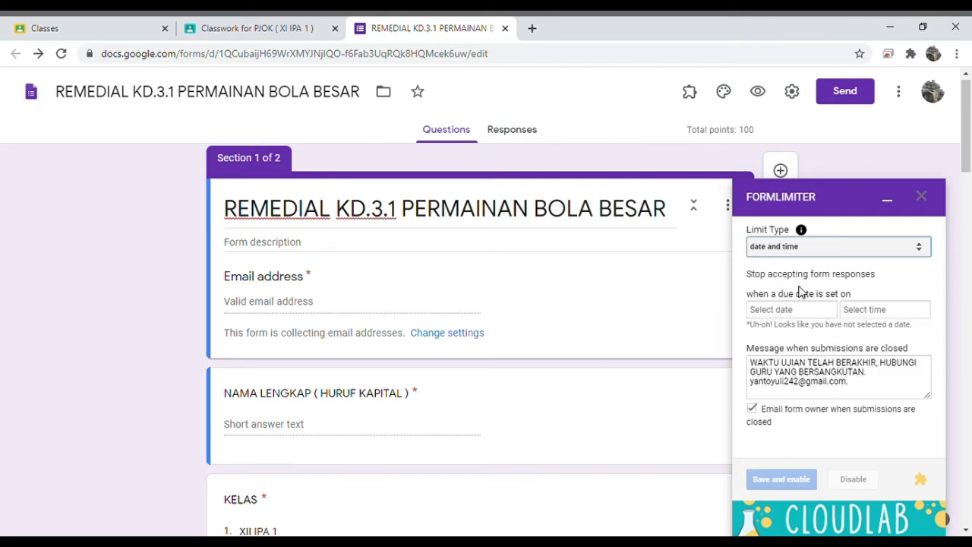
left_click(833, 313)
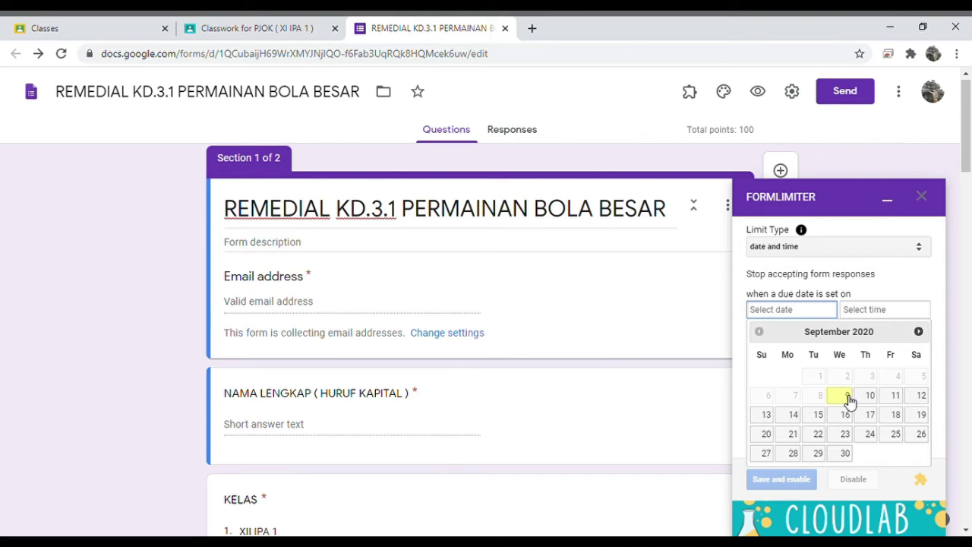
left_click(847, 396)
left_click(866, 312)
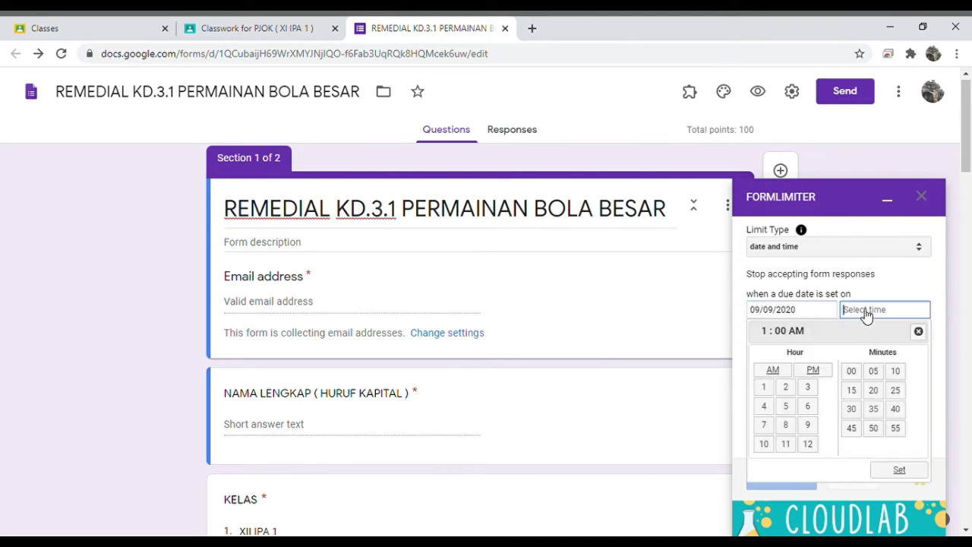
left_click(809, 445)
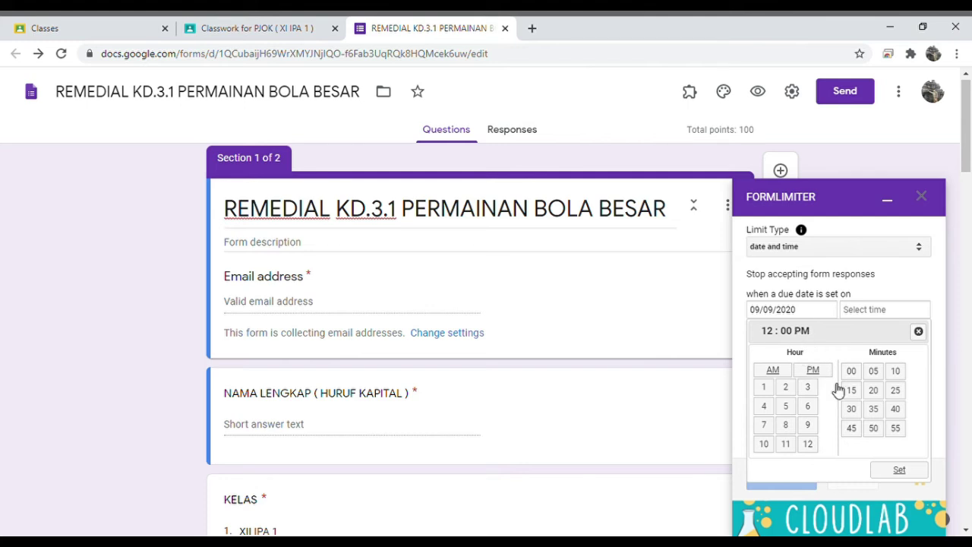
scroll(857, 431, "down", 1)
scroll(858, 430, "down", 1)
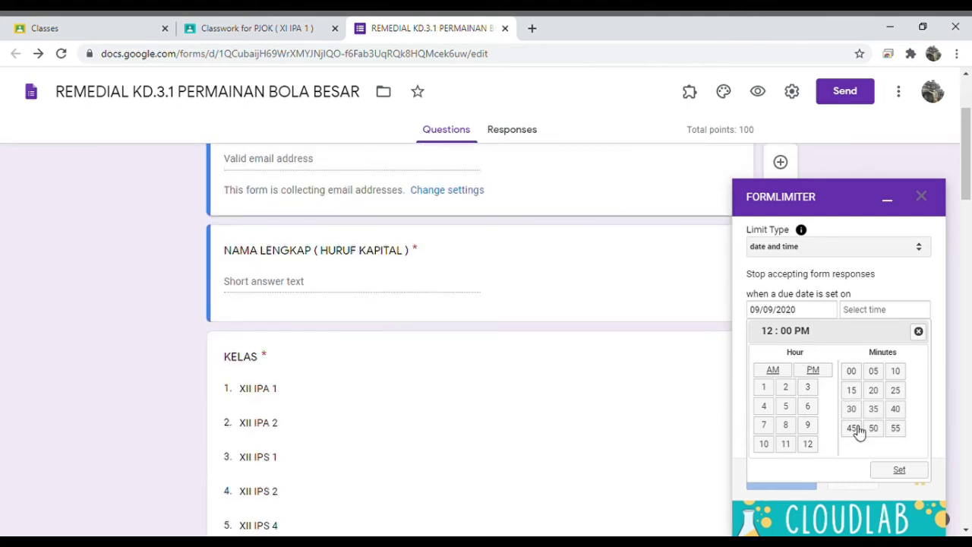
left_click(900, 473)
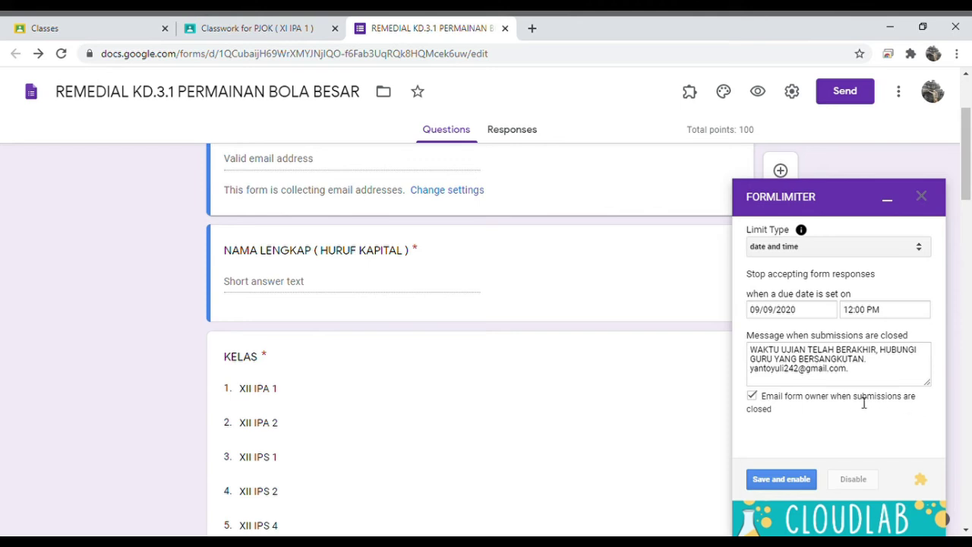
Step: Turn off the email to the form owner when submissions close, save and enable the limit, and close formLimiter
left_click(751, 396)
scroll(826, 402, "down", 2)
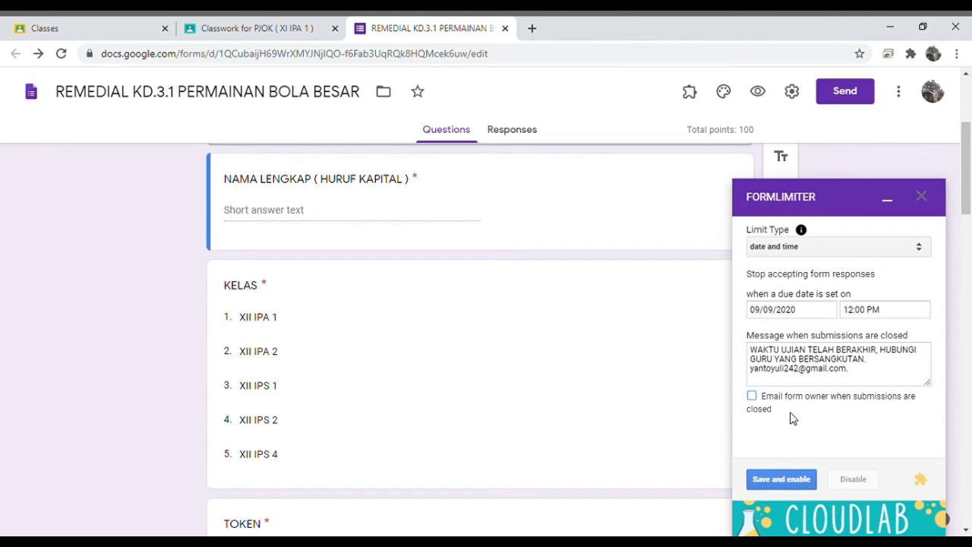
left_click(782, 480)
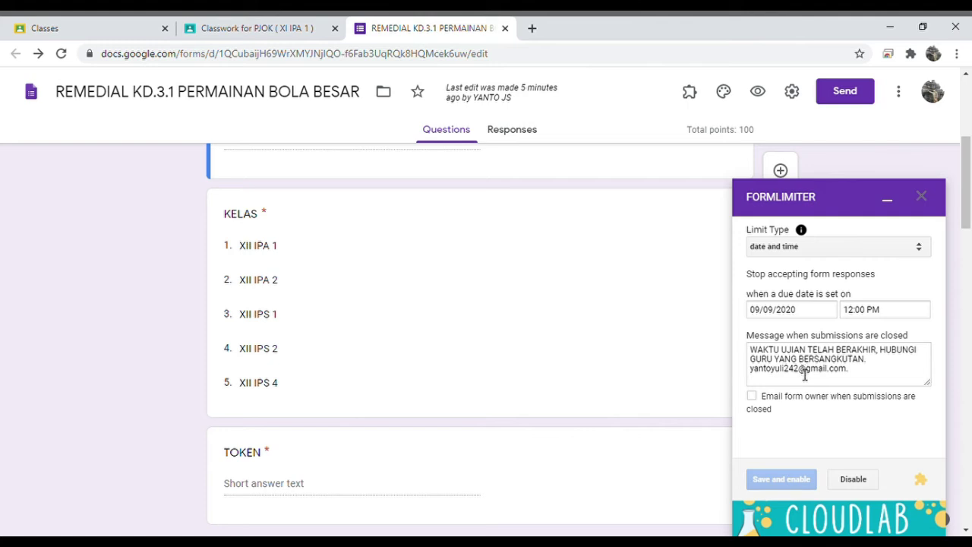
left_click(920, 199)
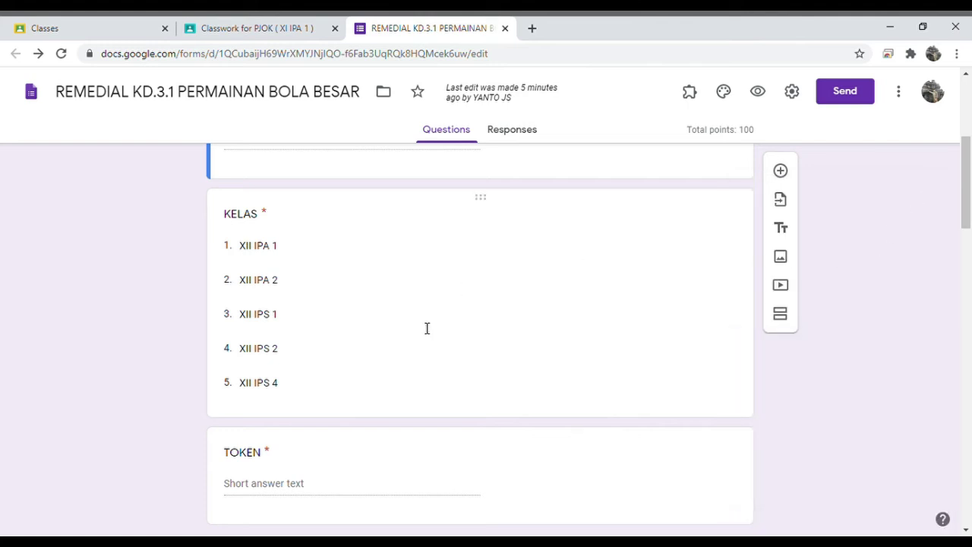
Step: View the add-ons that work with Forms in the G Suite Marketplace and close it
scroll(425, 322, "up", 4)
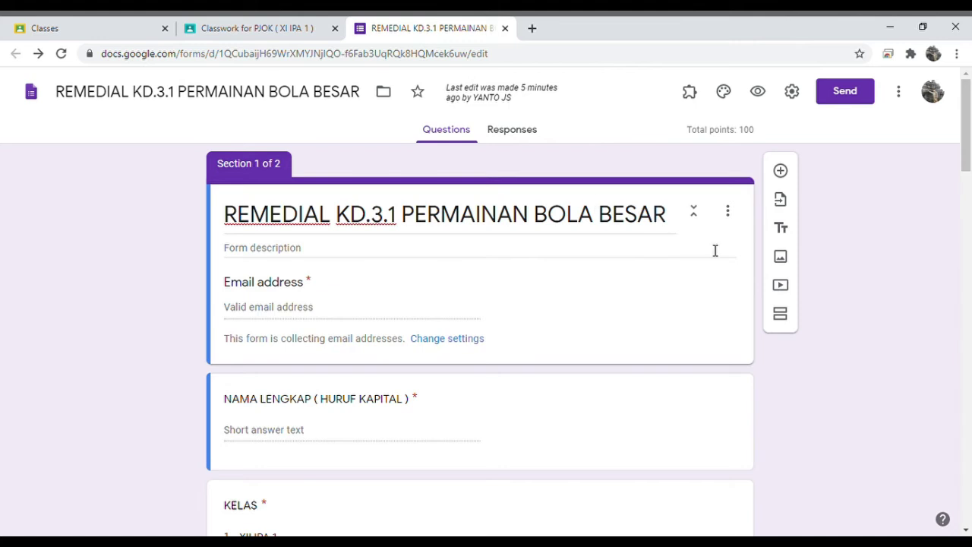
scroll(716, 252, "down", 2)
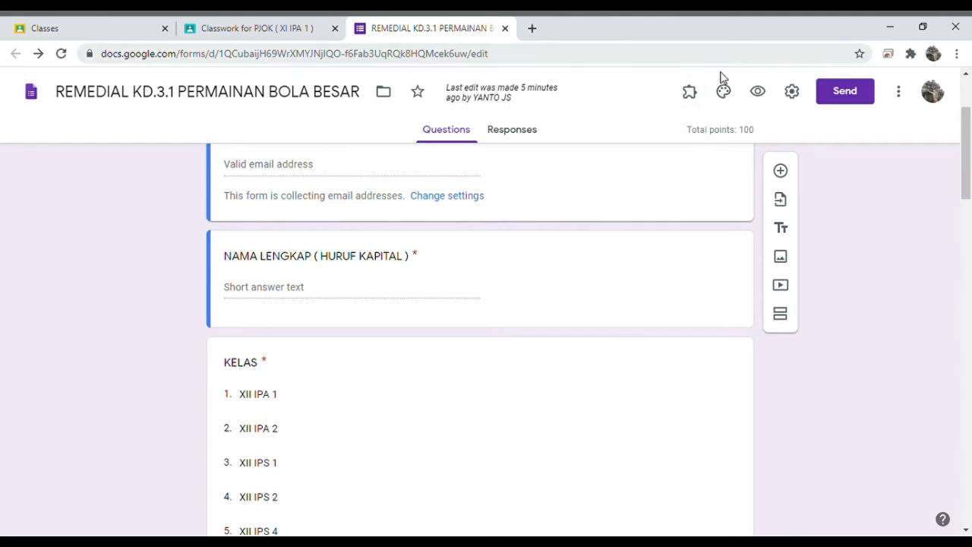
left_click(898, 91)
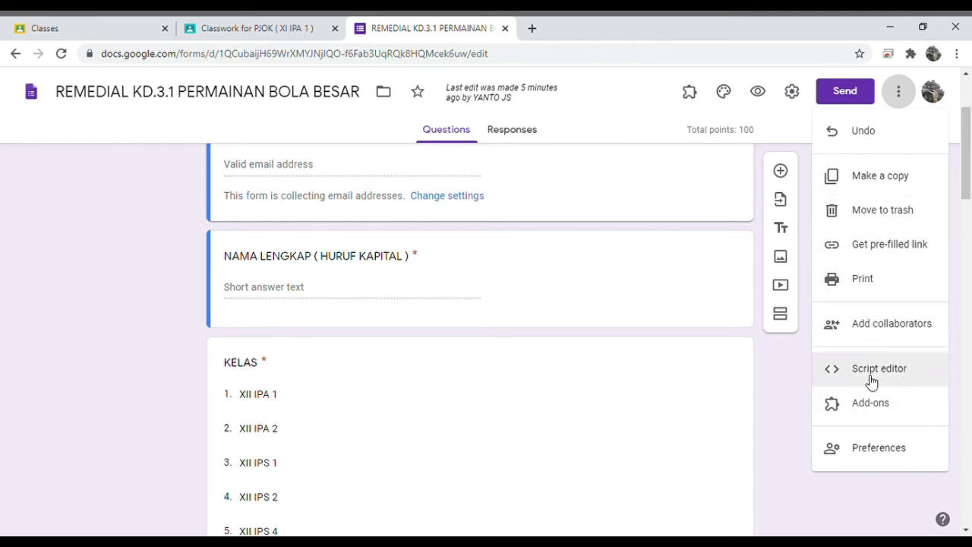
left_click(871, 409)
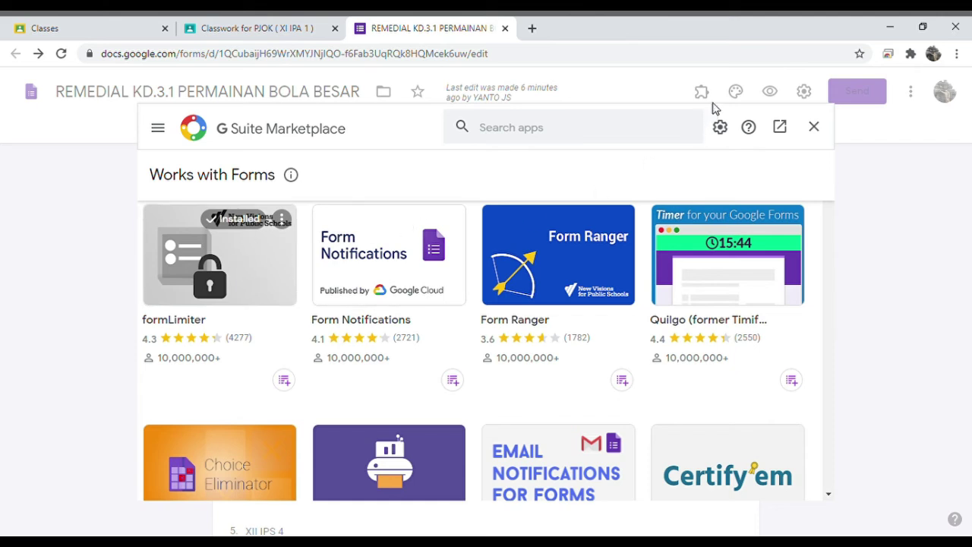
left_click(813, 126)
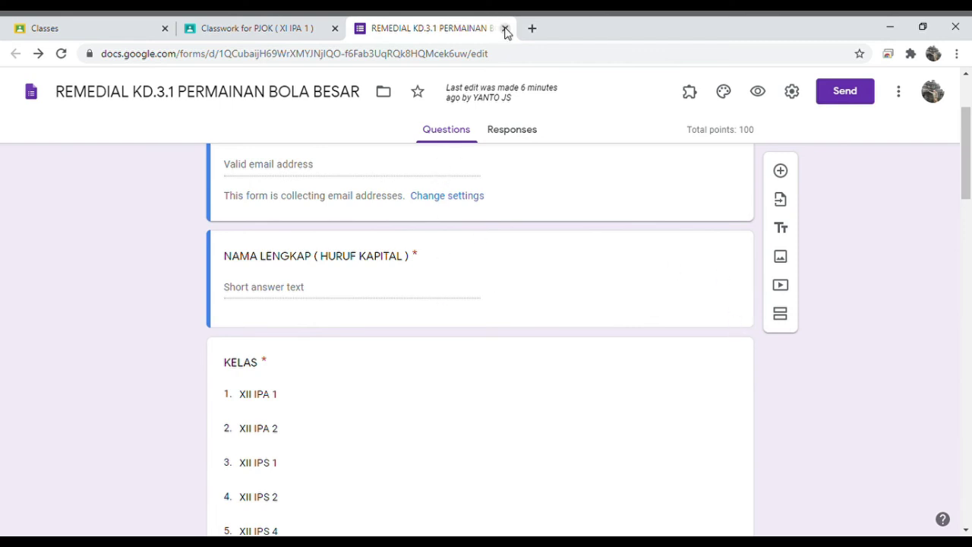
Step: Close the form and also give the Classroom assignment to the classes PJOK ( XI IPA 2 ) and PJOK ( XI IPA 3 )
key("ctrl+w")
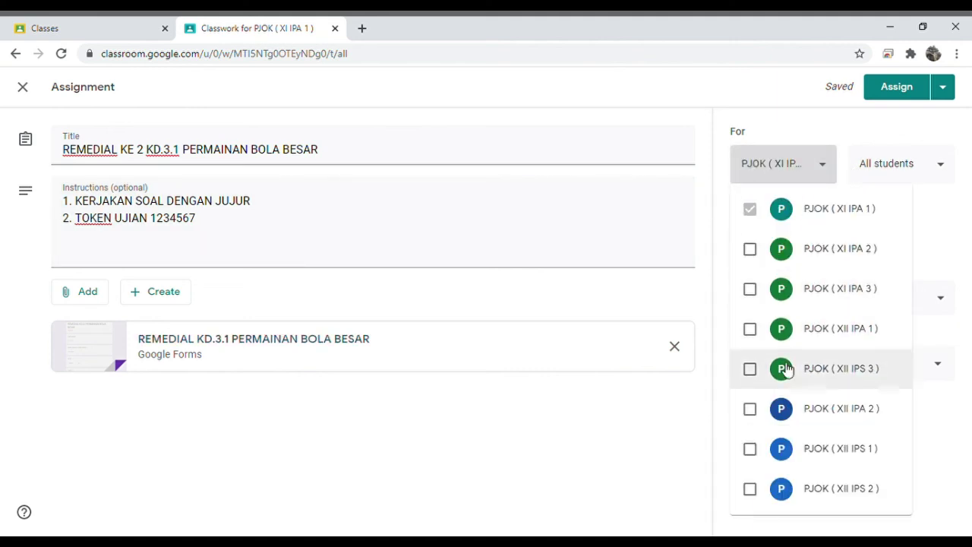
left_click(749, 259)
left_click(750, 285)
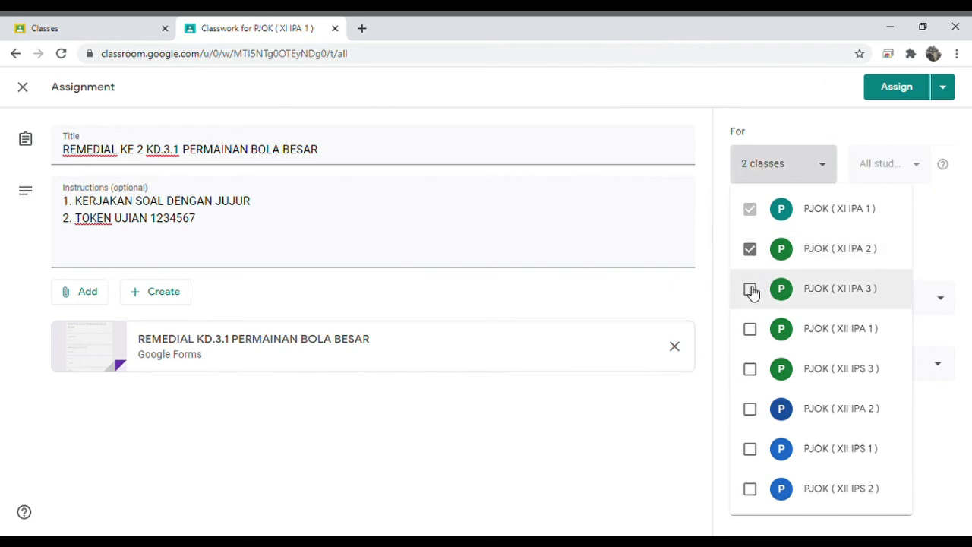
left_click(705, 252)
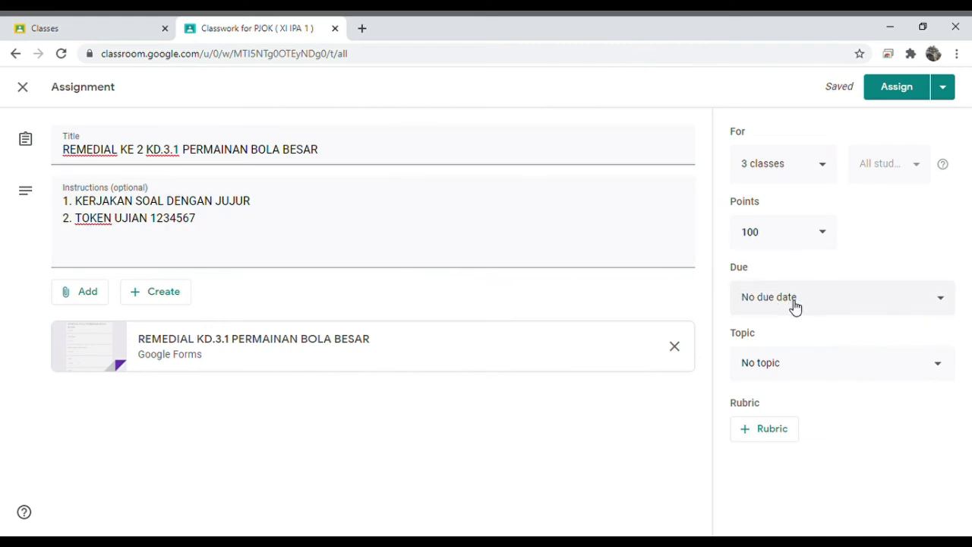
Step: Set the assignment's topic to REMEDIAL KE 2 and save the assignment as a draft
left_click(784, 367)
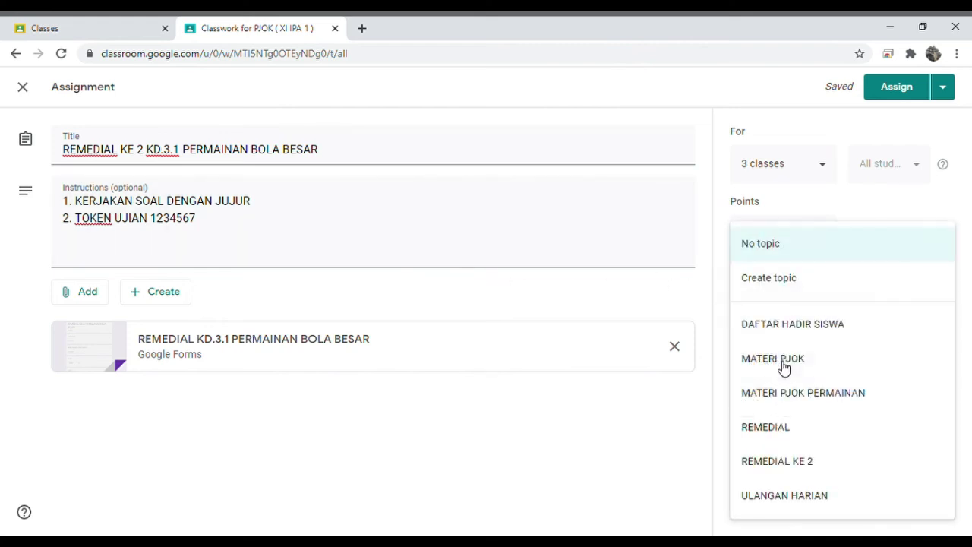
left_click(776, 466)
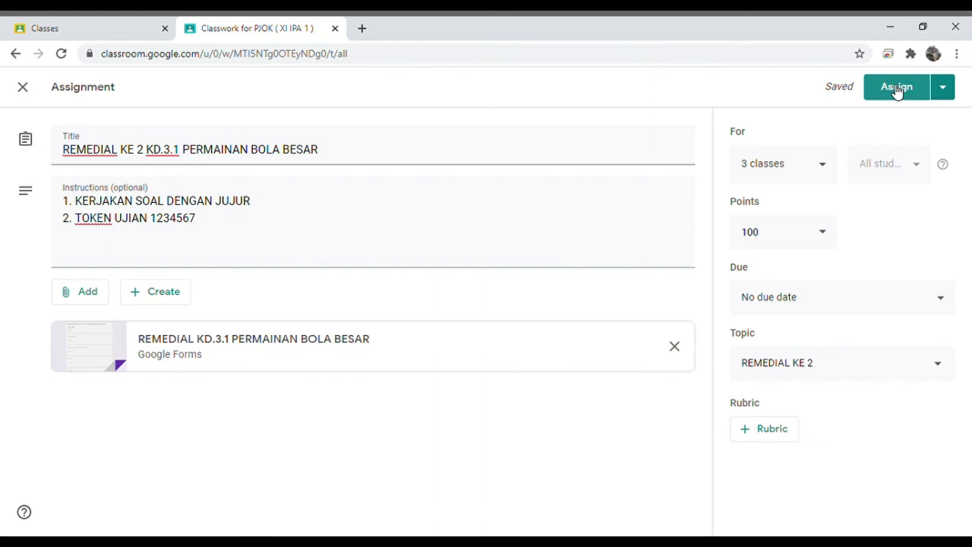
left_click(944, 89)
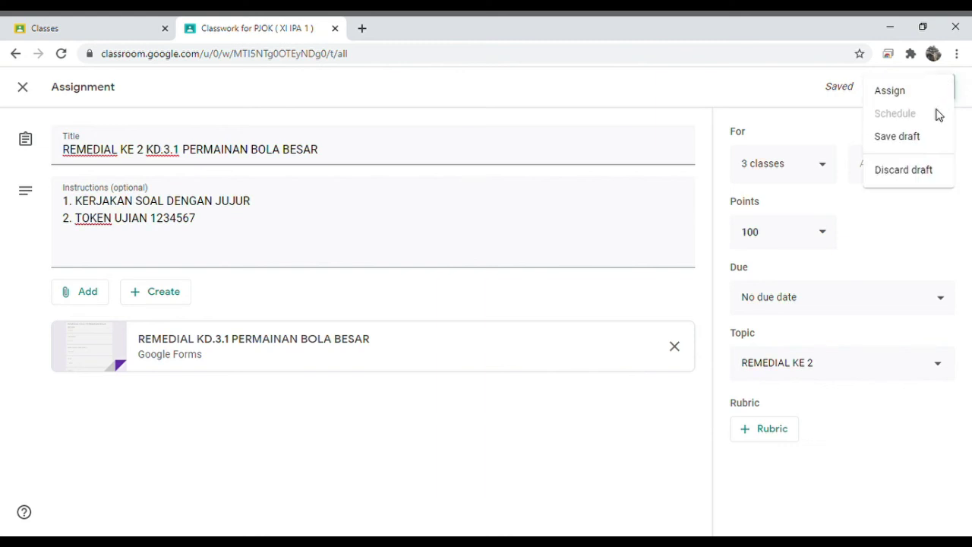
left_click(911, 141)
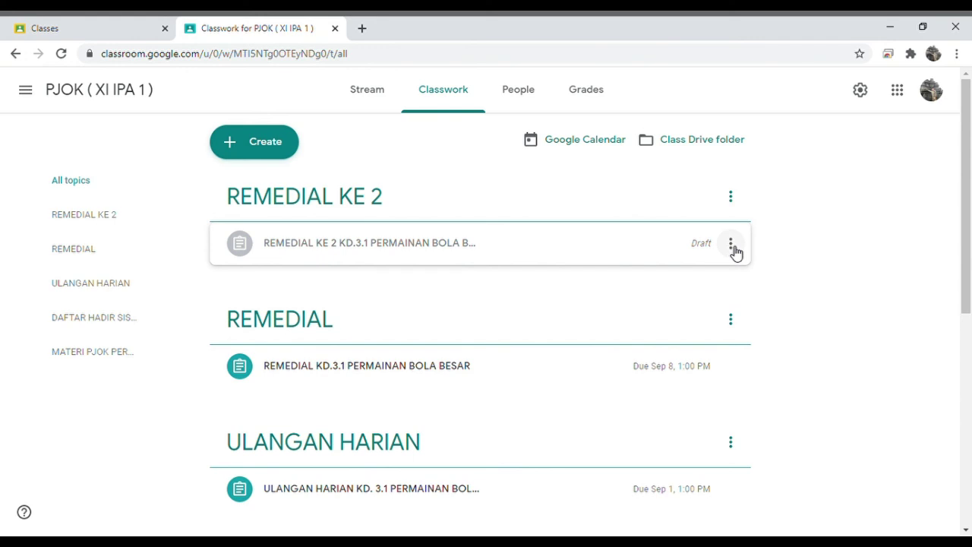
Step: Reopen the draft assignment under REMEDIAL KE 2 for editing, check its settings, and return to the classwork page
left_click(730, 245)
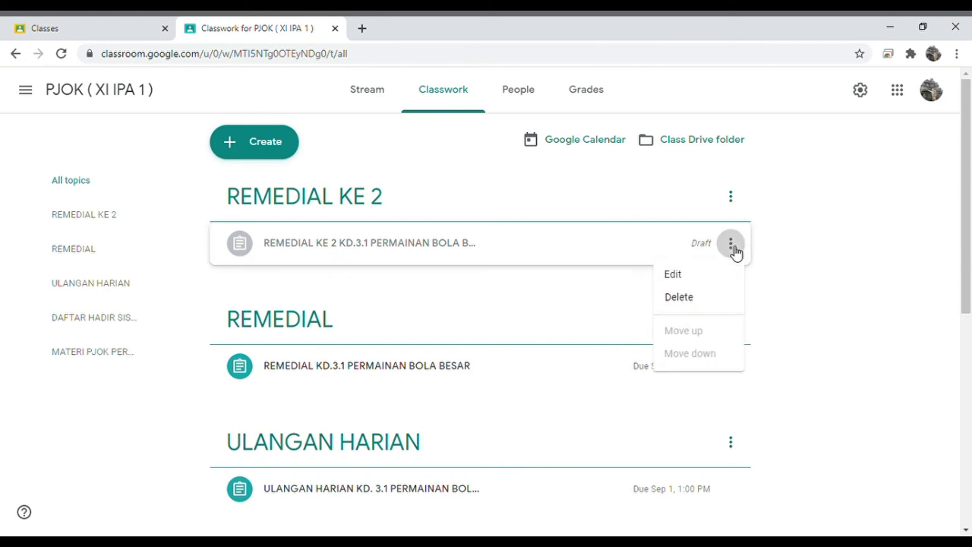
left_click(674, 274)
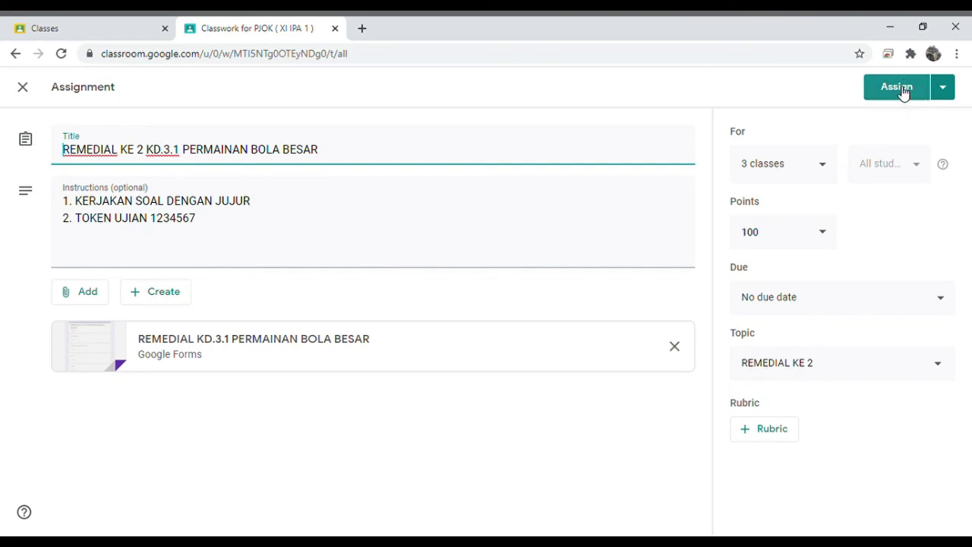
left_click(17, 55)
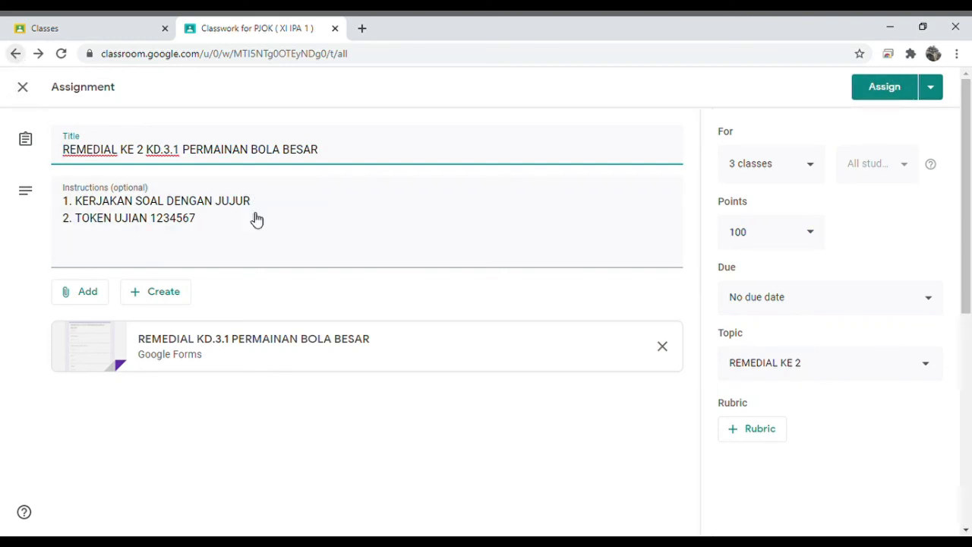